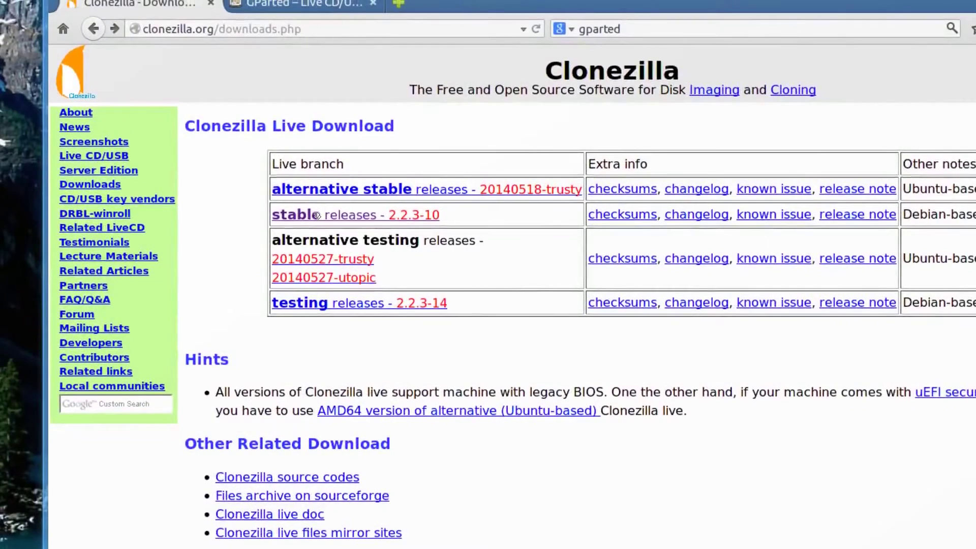
Request the stable Clonezilla download as an amd64 iso, then close the SourceForge tab
click(315, 215)
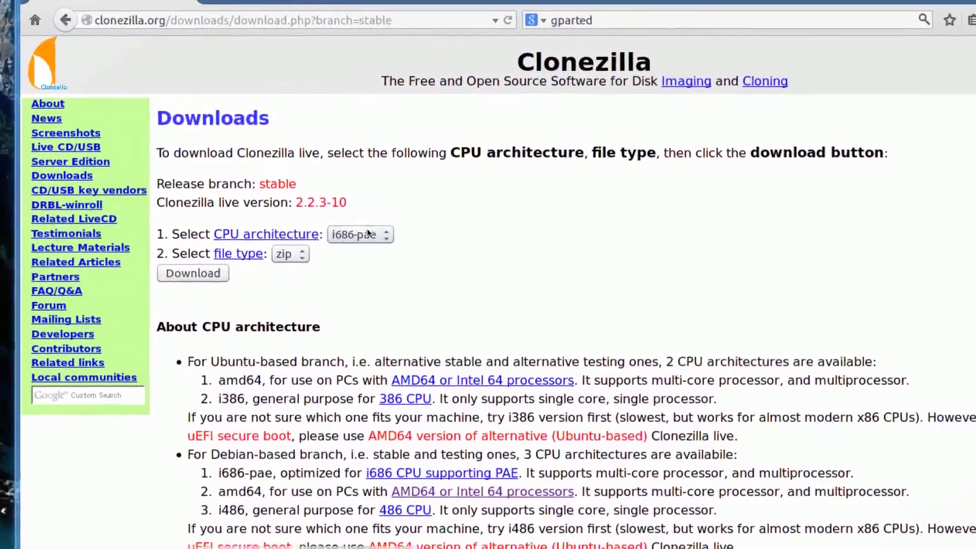
click(396, 234)
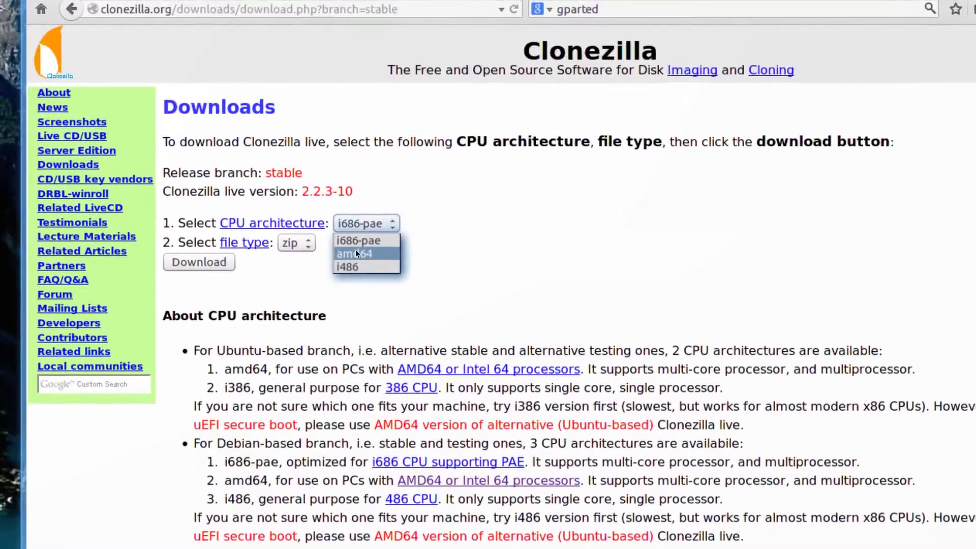
click(356, 251)
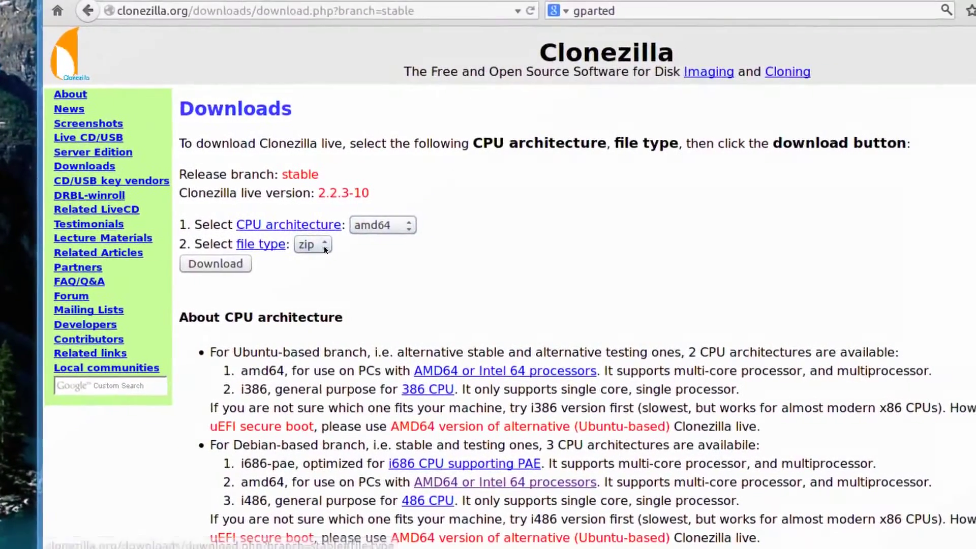
click(341, 244)
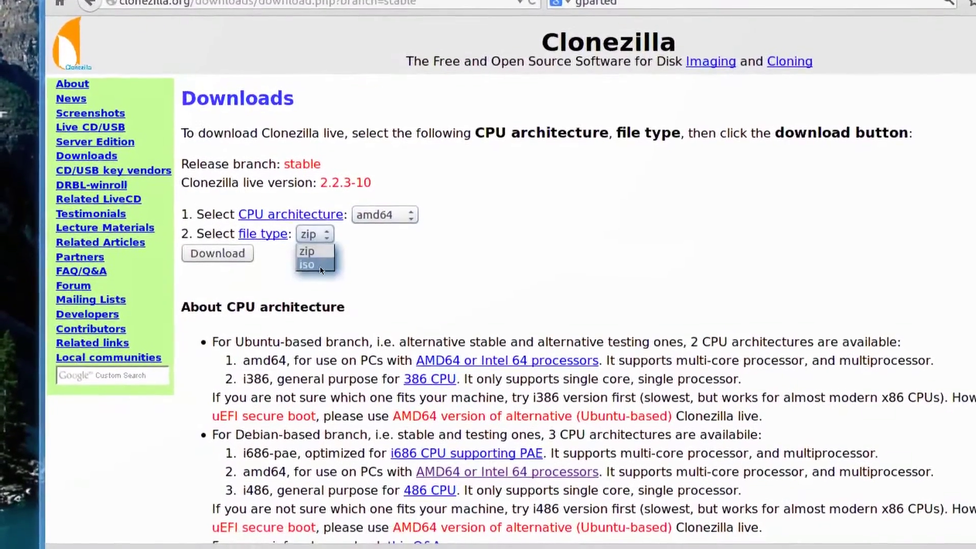
click(319, 265)
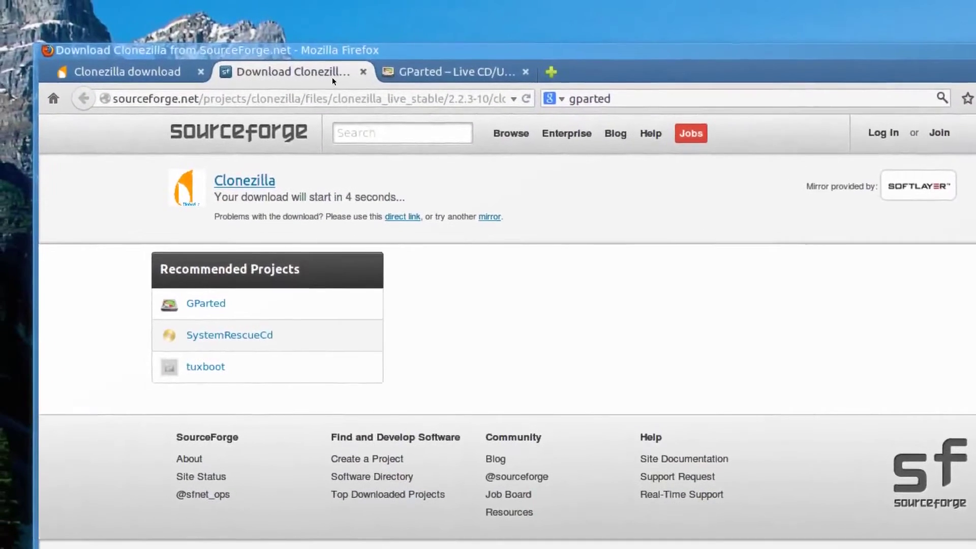
middle_click(296, 22)
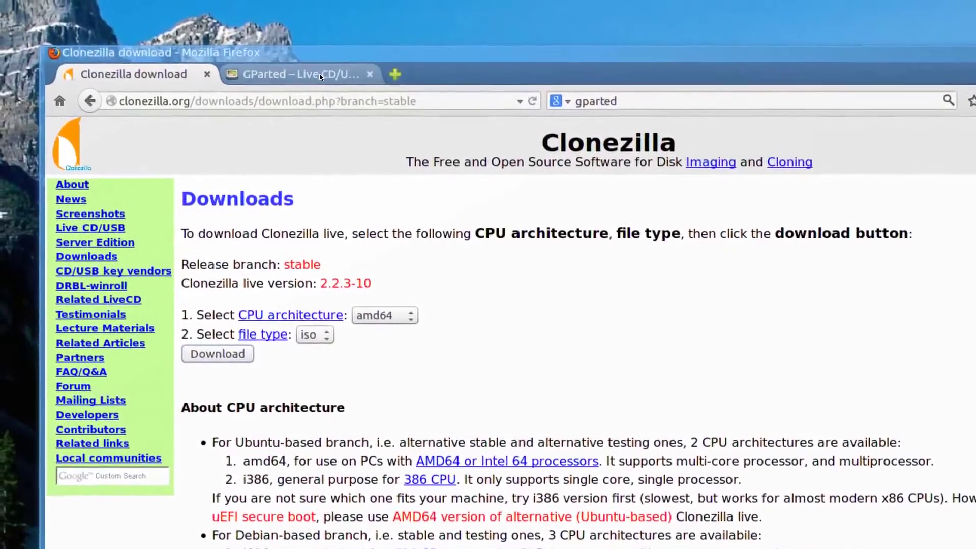
Browse from the GParted Live CD downloads to the stable directory's 0.18.0-2 folder
click(320, 74)
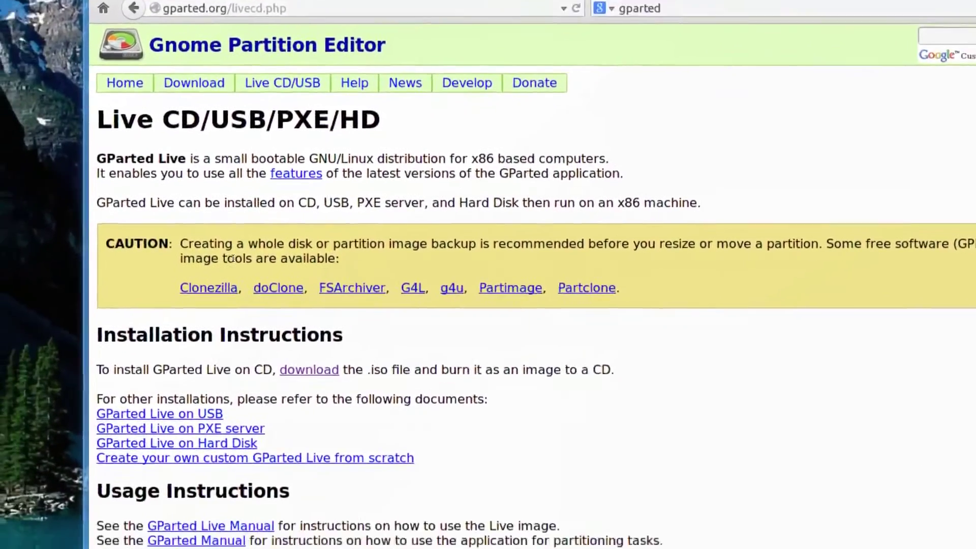
scroll(230, 294, down, 1)
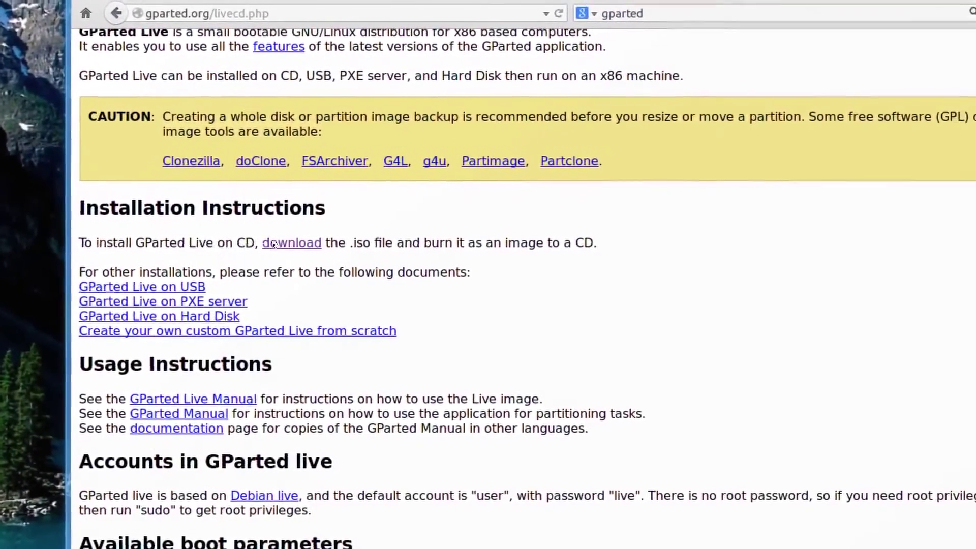
click(287, 244)
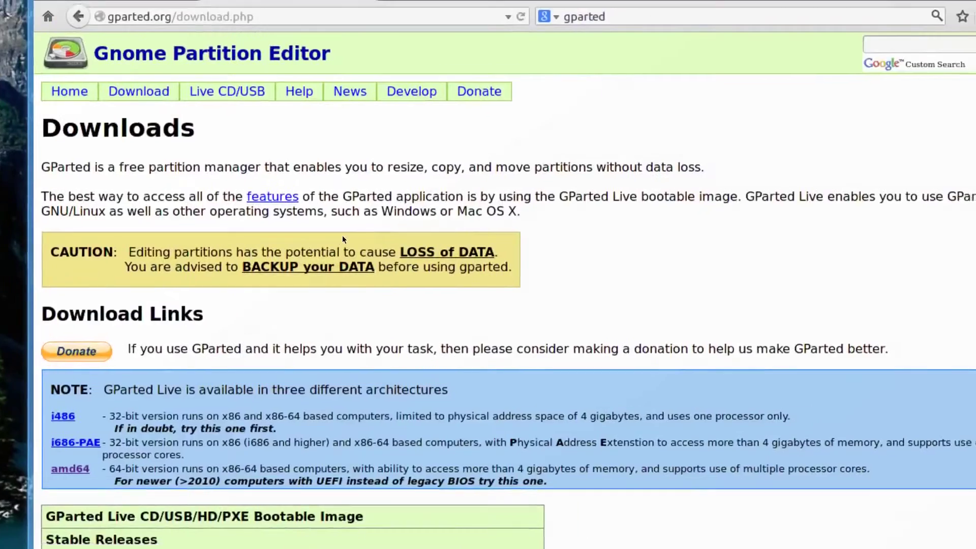
scroll(343, 235, down, 3)
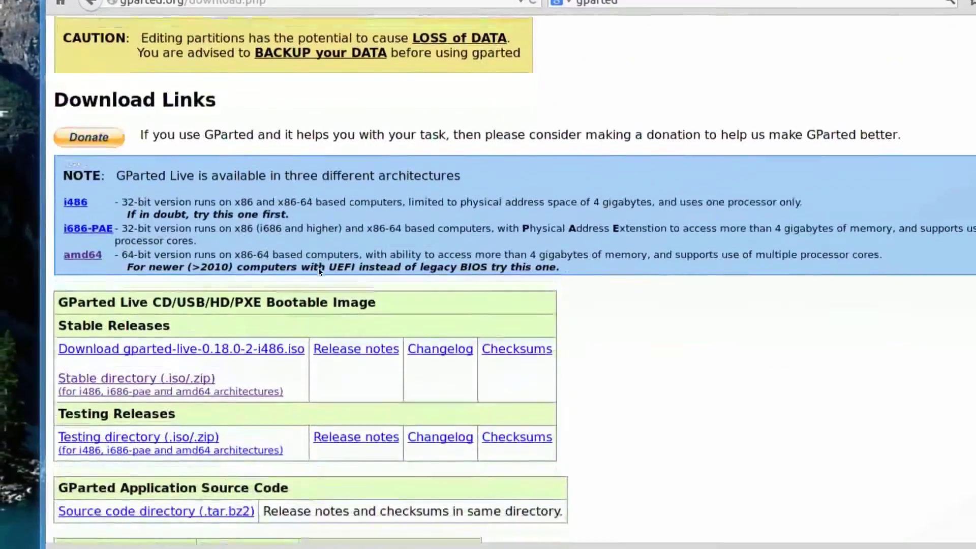
scroll(318, 267, down, 5)
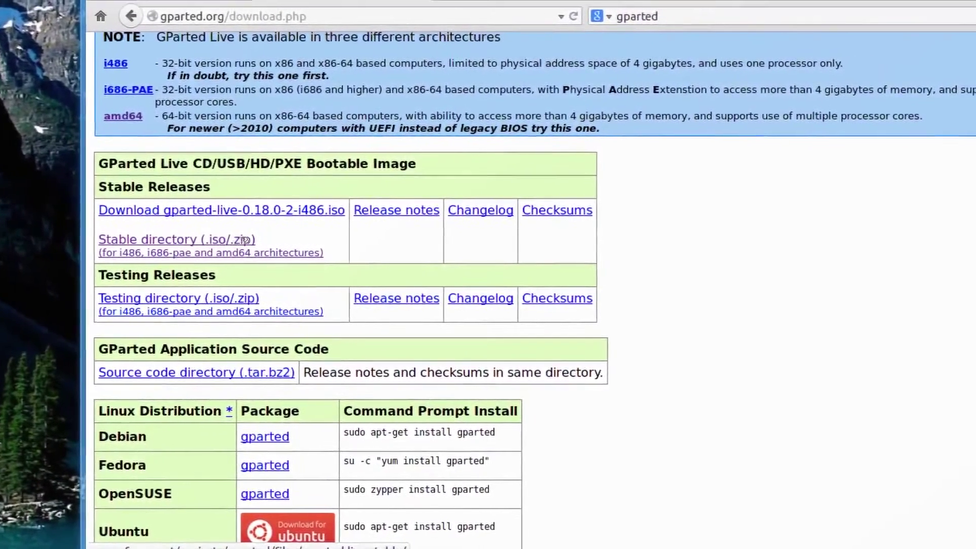
click(245, 241)
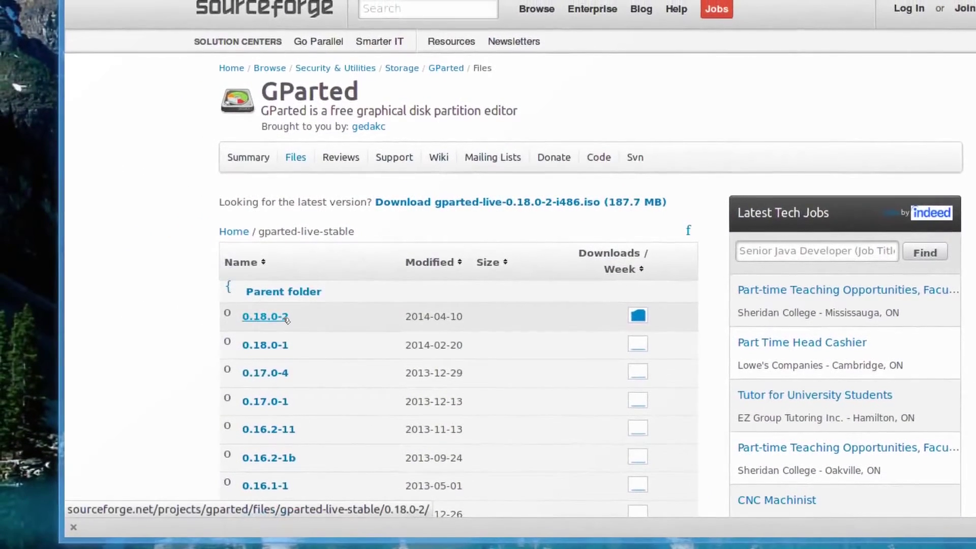
click(286, 319)
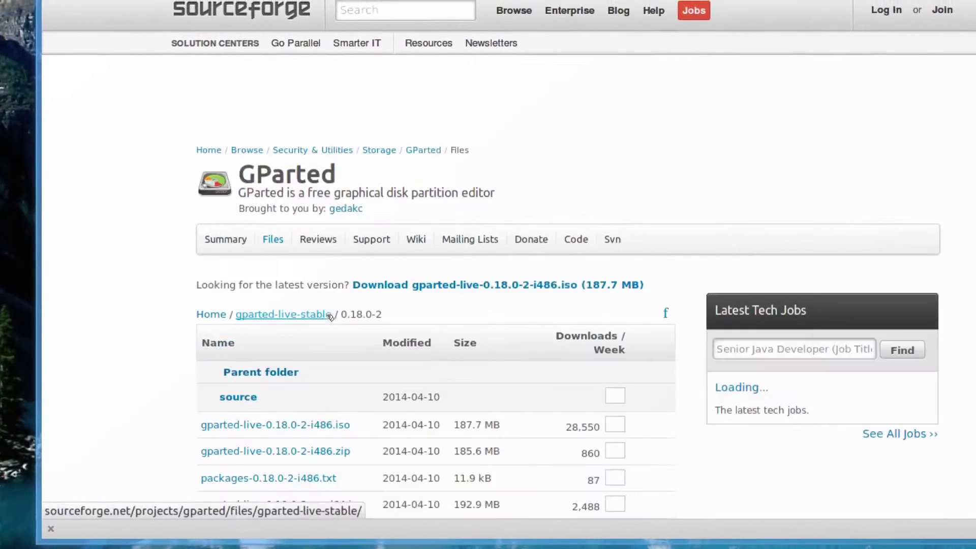
scroll(297, 315, down, 3)
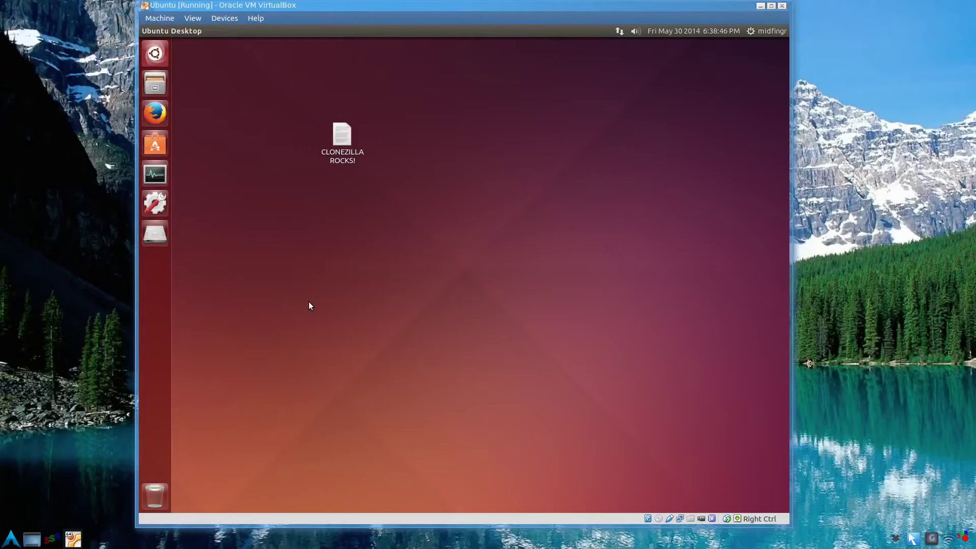
Inspect the 8.6 GB volume and its file system usage, then eject it and close Files
click(154, 235)
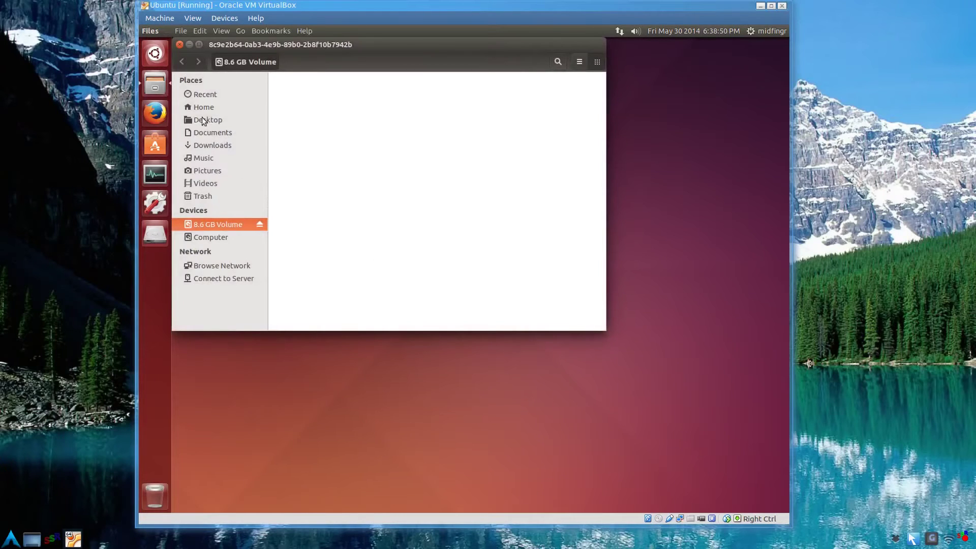
click(150, 181)
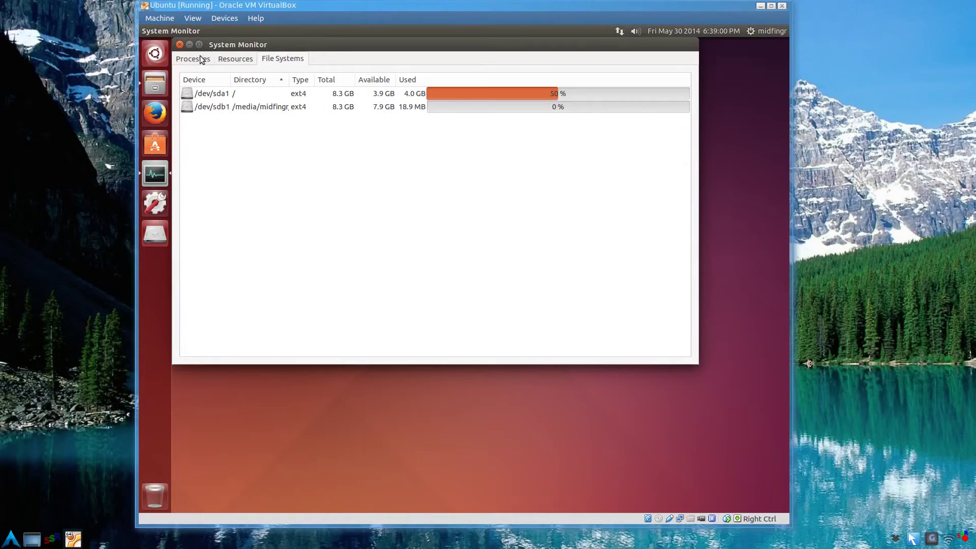
click(155, 234)
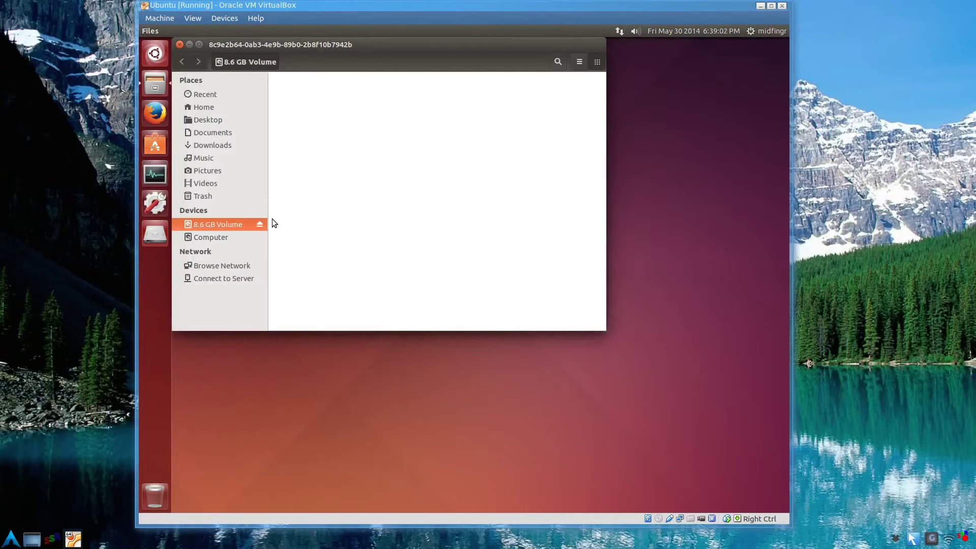
click(260, 225)
click(179, 44)
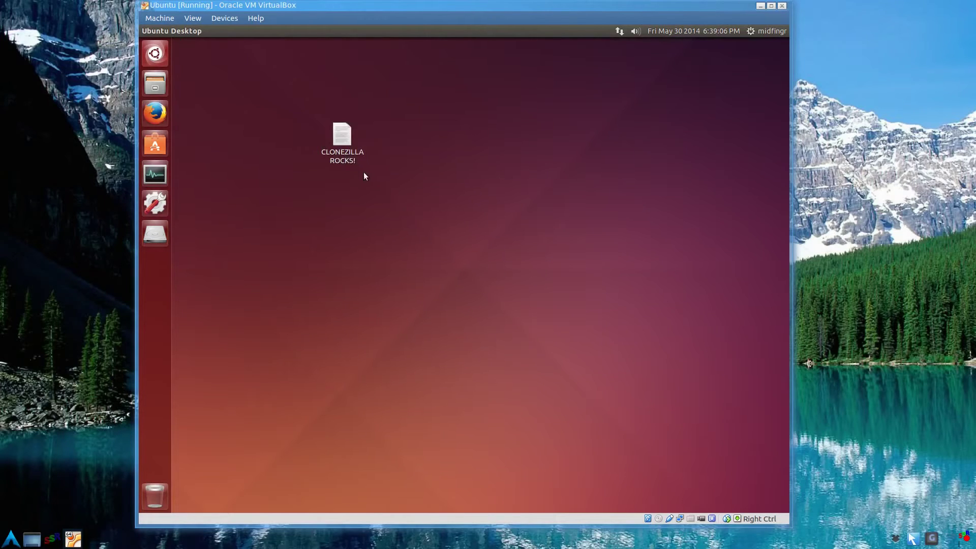
Insert the current date and time into CLONEZILLA ROCKS!, save it and close gedit
double_click(341, 148)
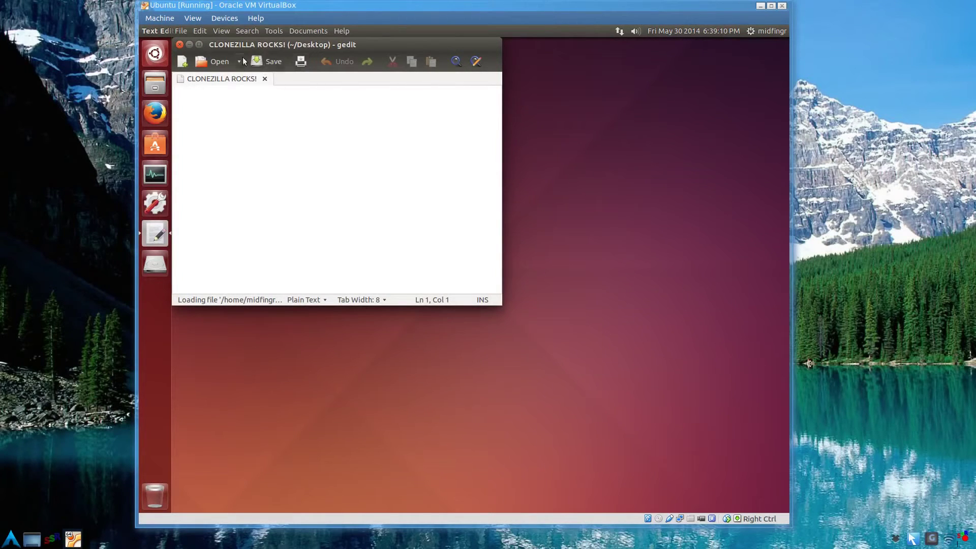
click(200, 31)
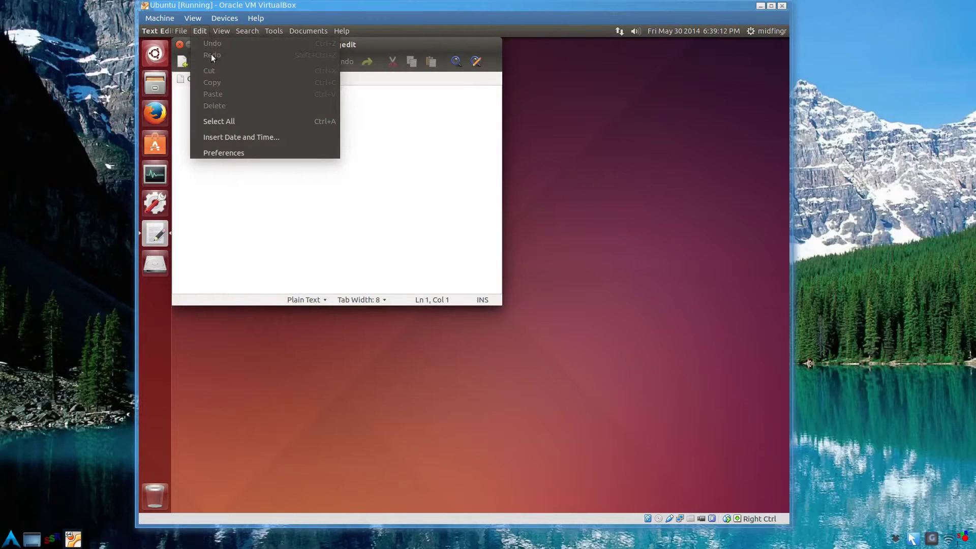
click(248, 136)
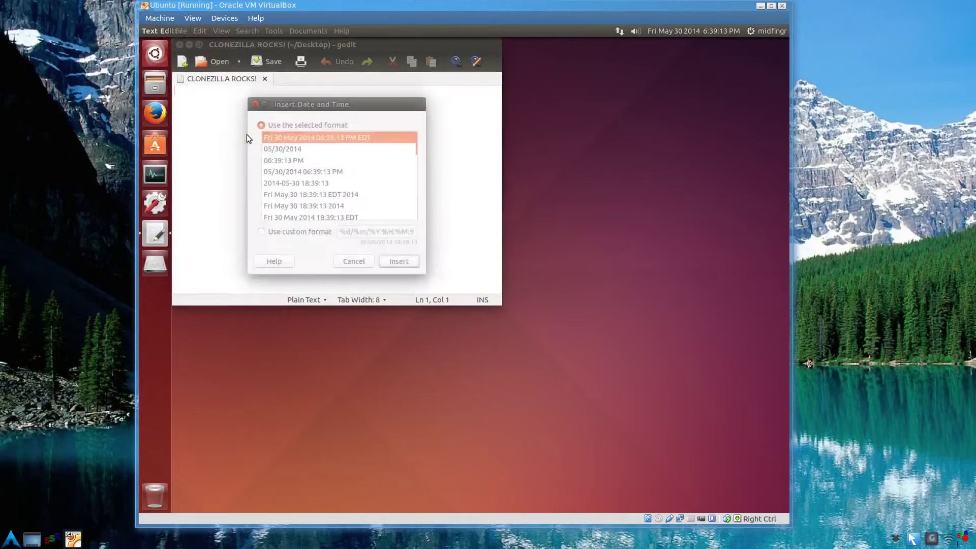
click(400, 262)
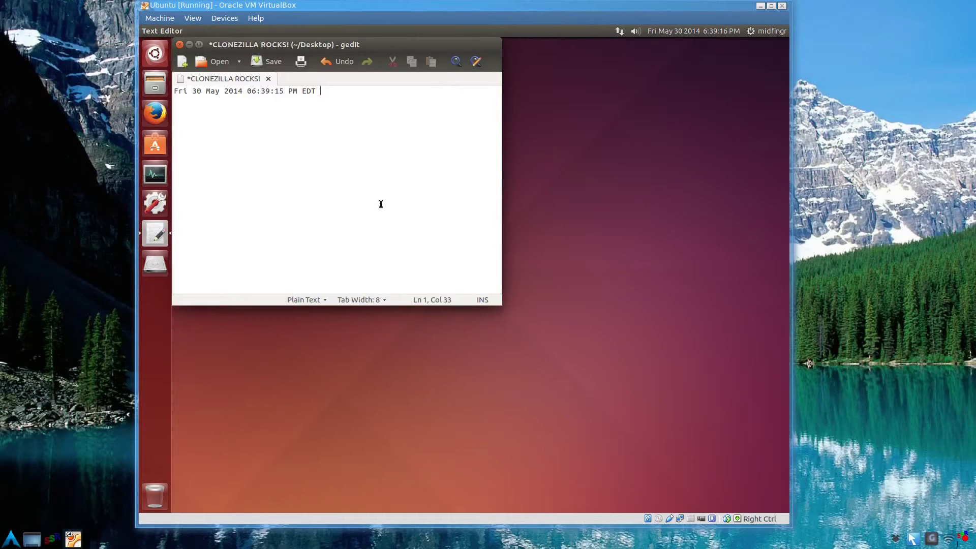
key(ctrl+s)
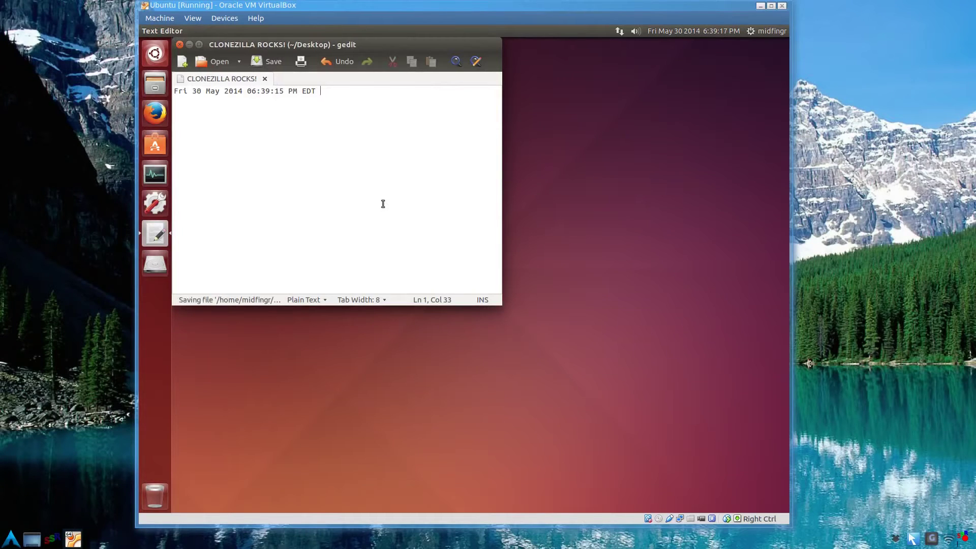
click(180, 44)
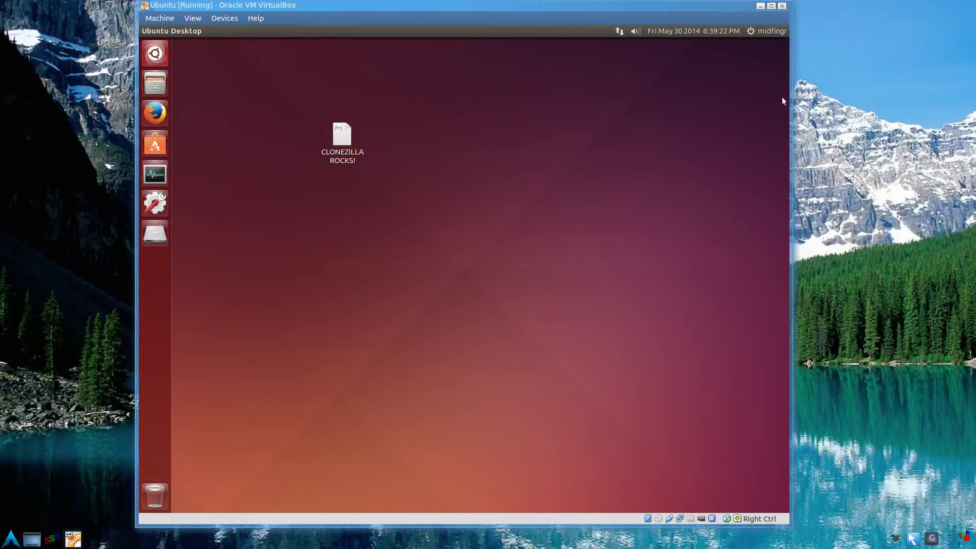
Shut down the Ubuntu guest from the gear menu
click(777, 32)
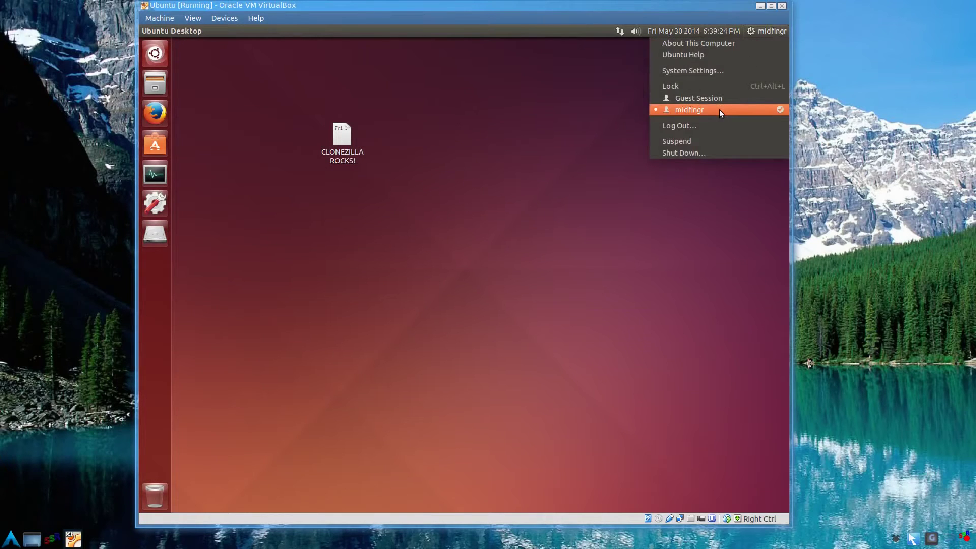
click(709, 152)
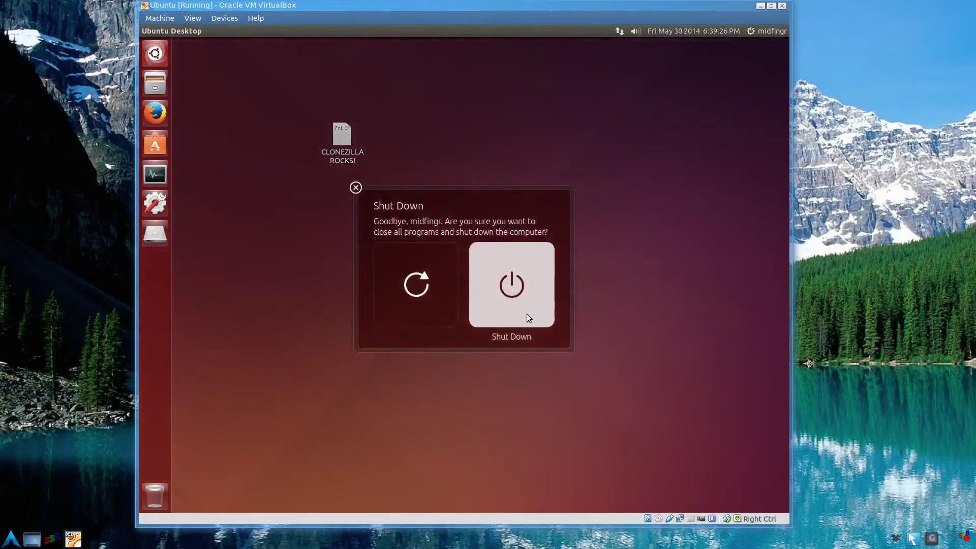
click(508, 288)
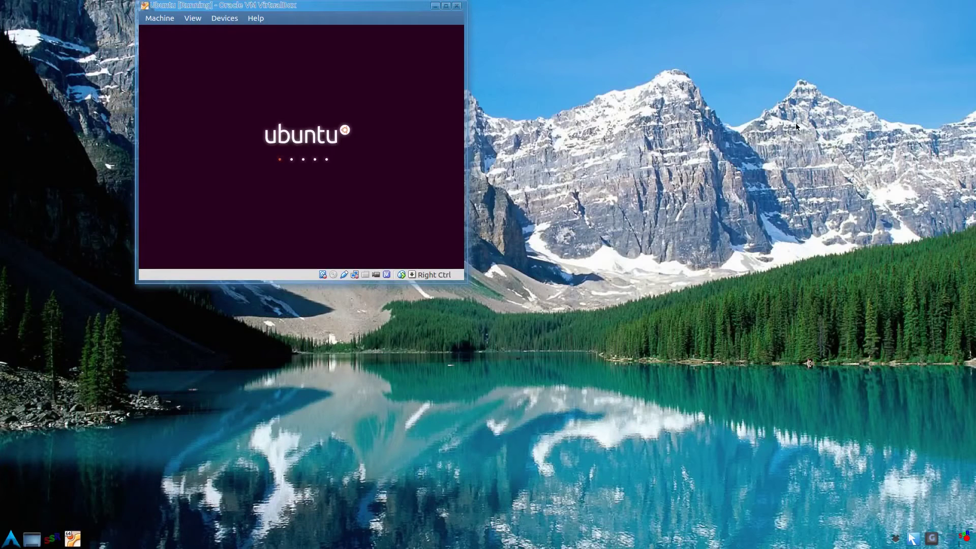
Launch Oracle VM VirtualBox from the 'virt' application search
key(ctrl+space)
text(virt)
key(Return)
Load clonezilla-live-2.2.3-10-amd64.iso into the Ubuntu VM's empty optical drive and save settings
click(307, 129)
click(335, 189)
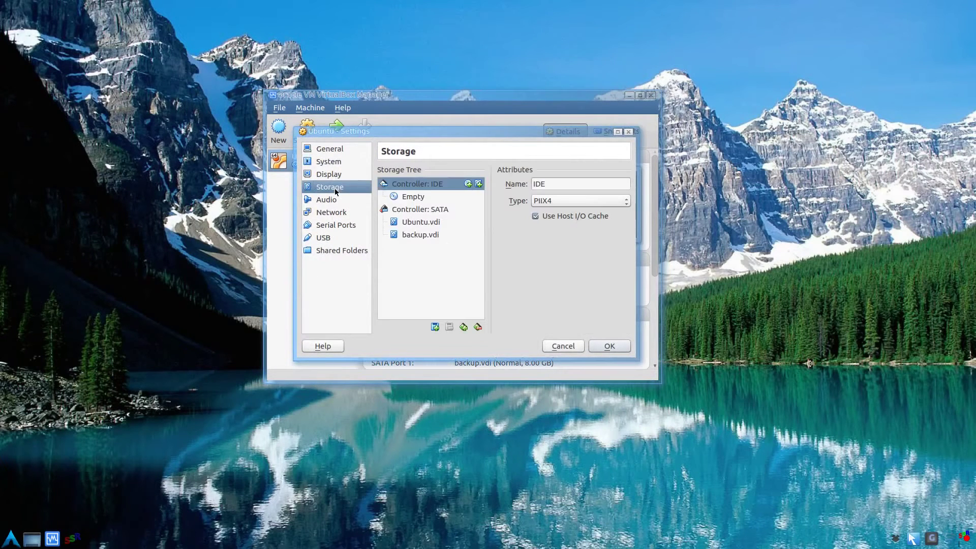
click(413, 198)
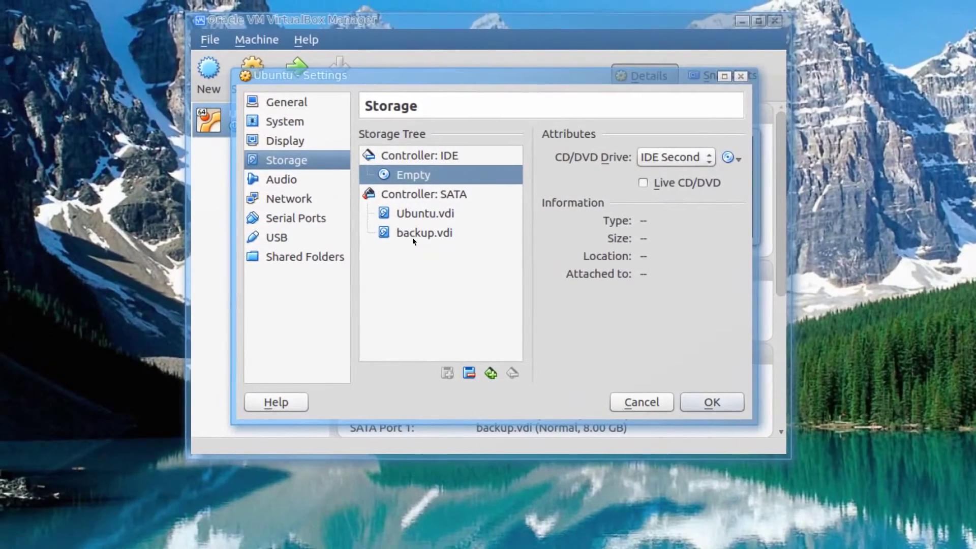
click(412, 235)
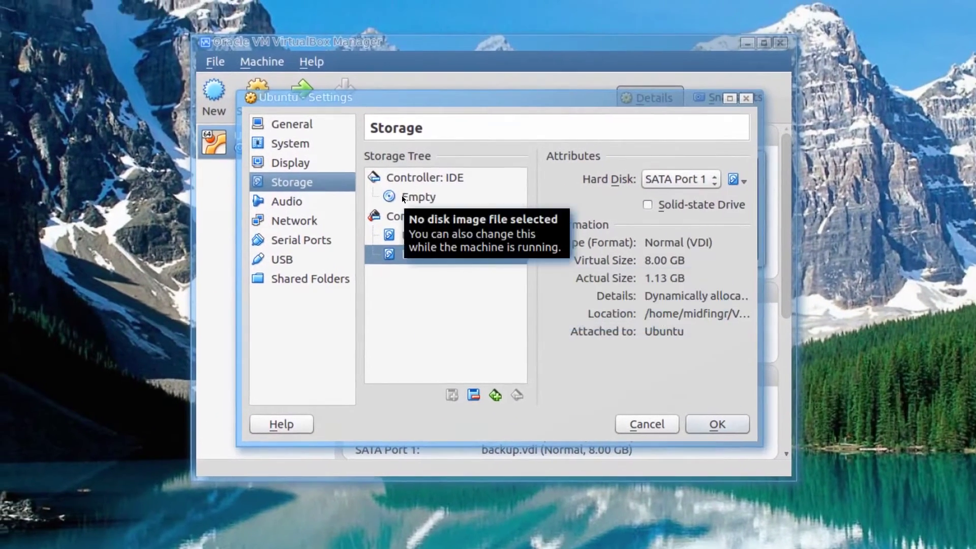
click(401, 195)
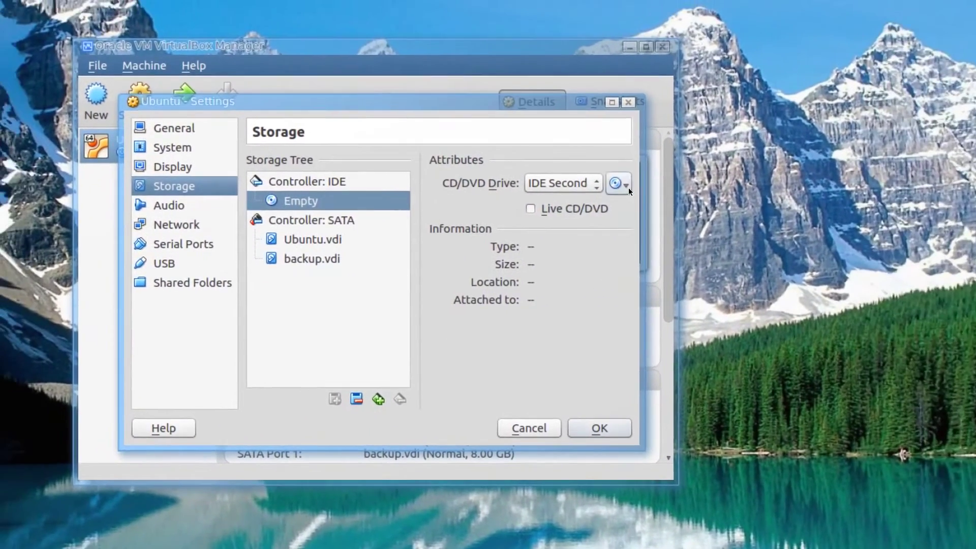
click(745, 184)
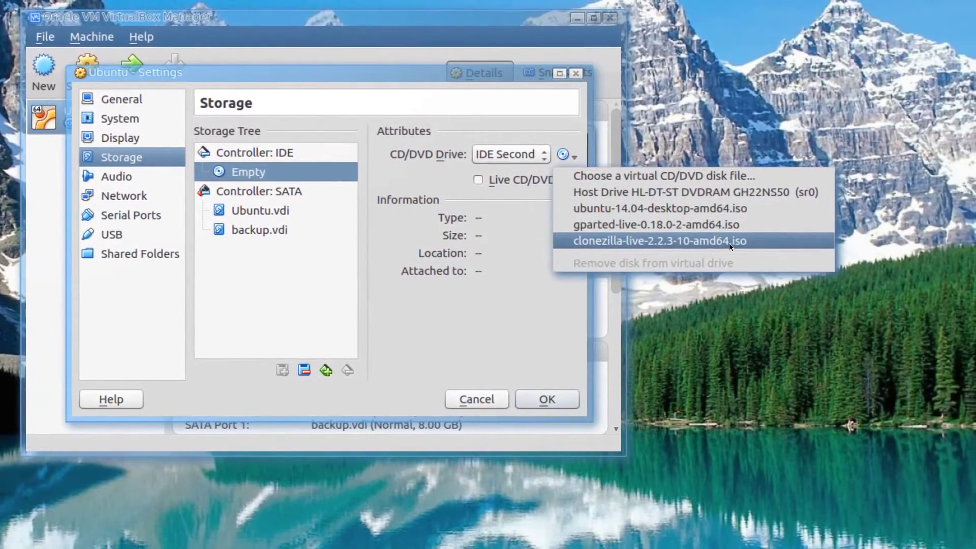
click(729, 243)
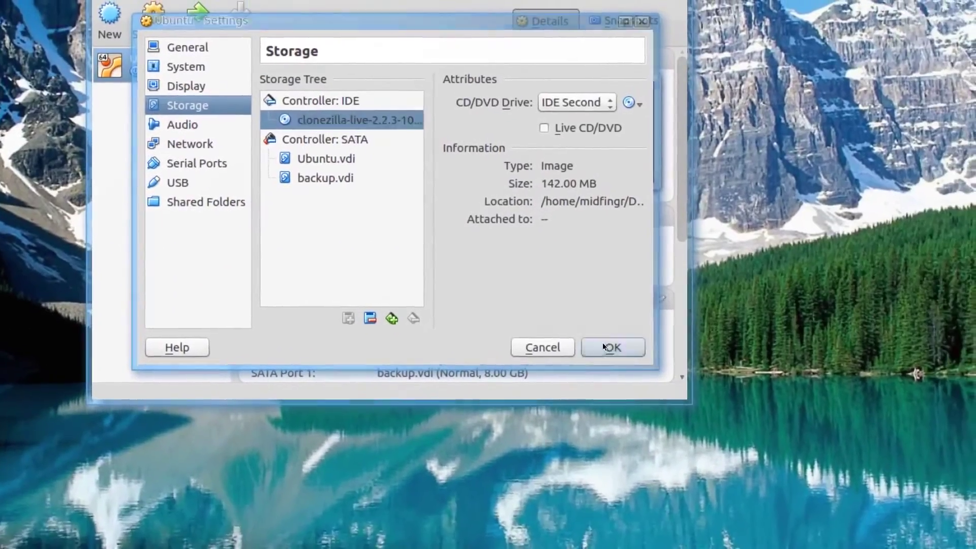
click(602, 343)
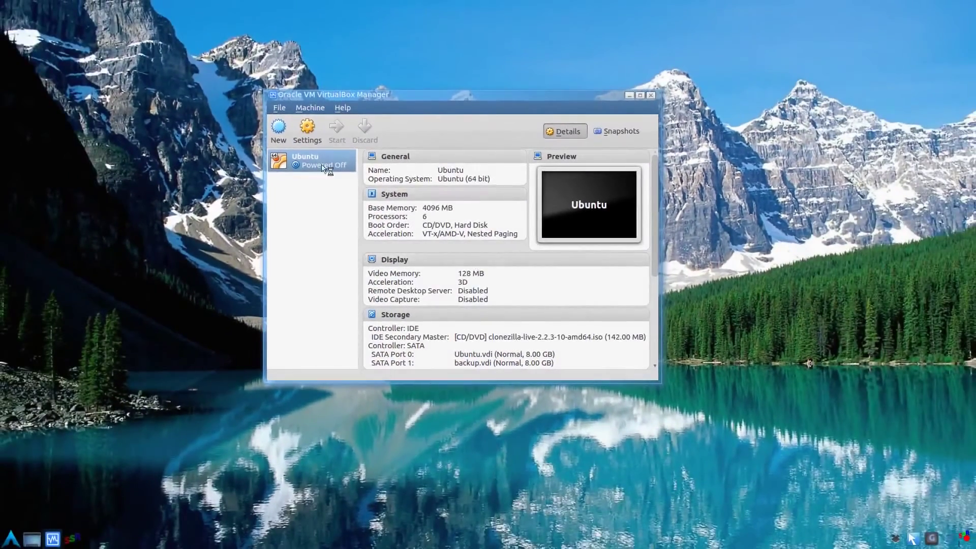
Boot Clonezilla live in English with the keymap untouched, choosing device-image and local_dev
click(629, 95)
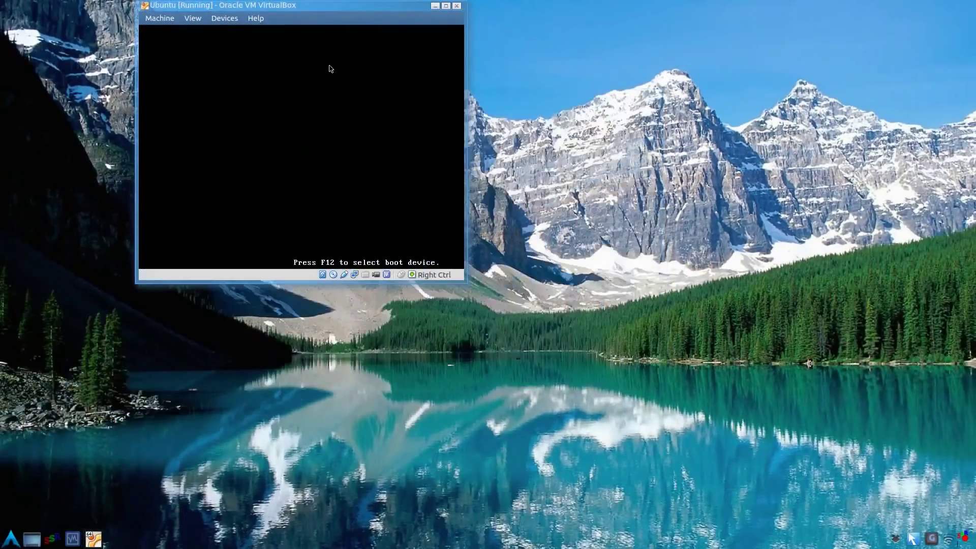
drag(319, 6, 508, 102)
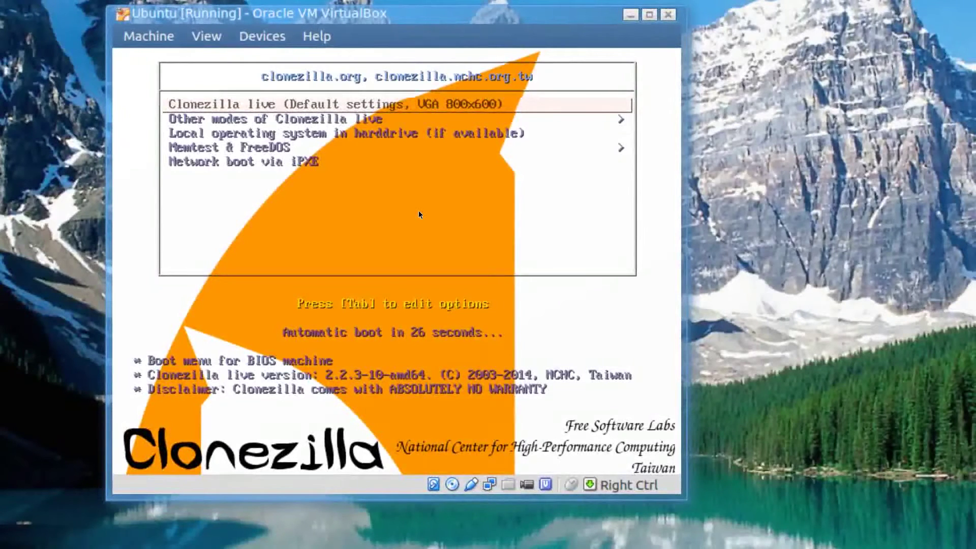
key(Return)
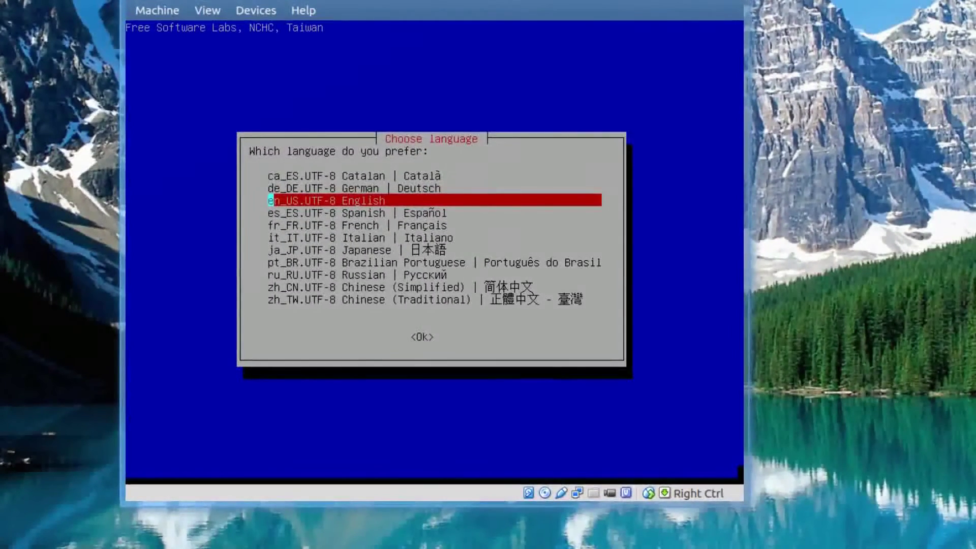
key(Return)
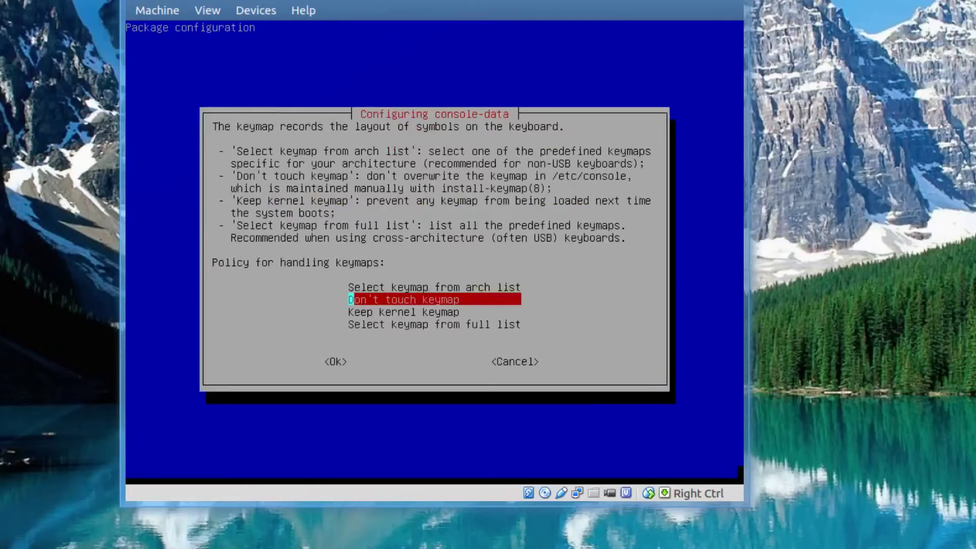
key(Return)
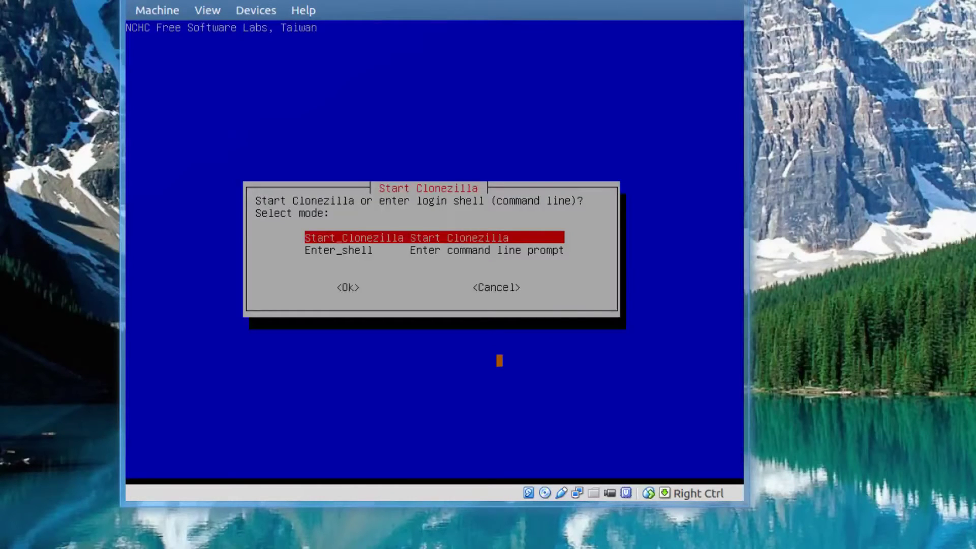
key(Return)
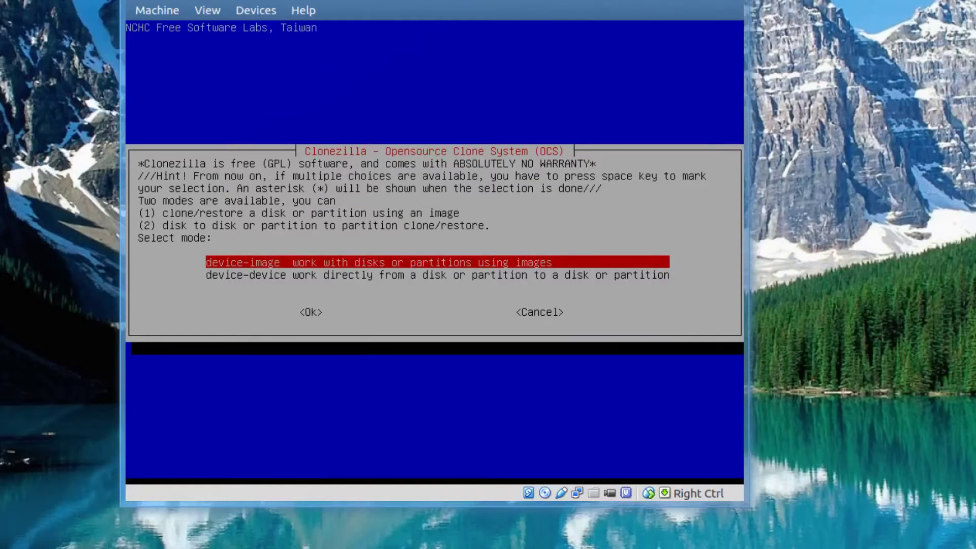
key(Return)
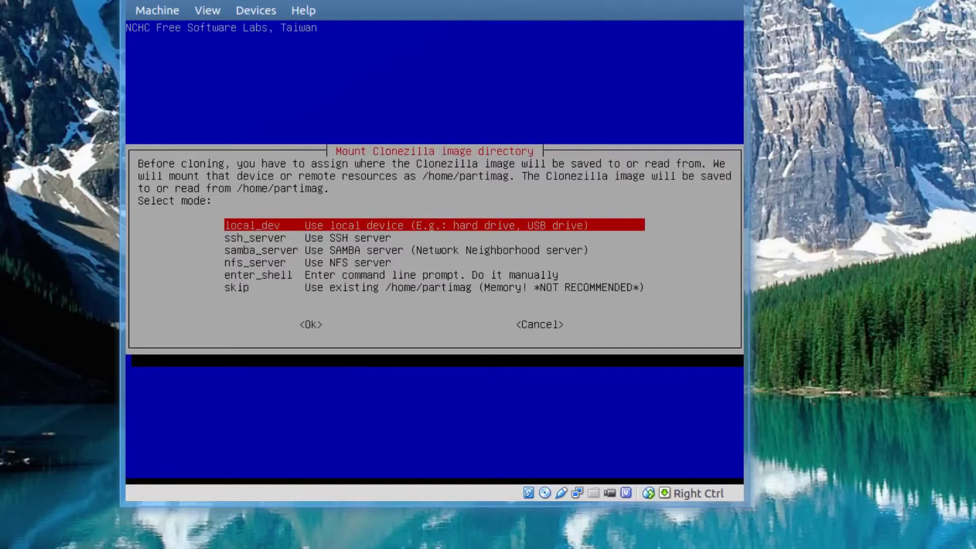
key(Return)
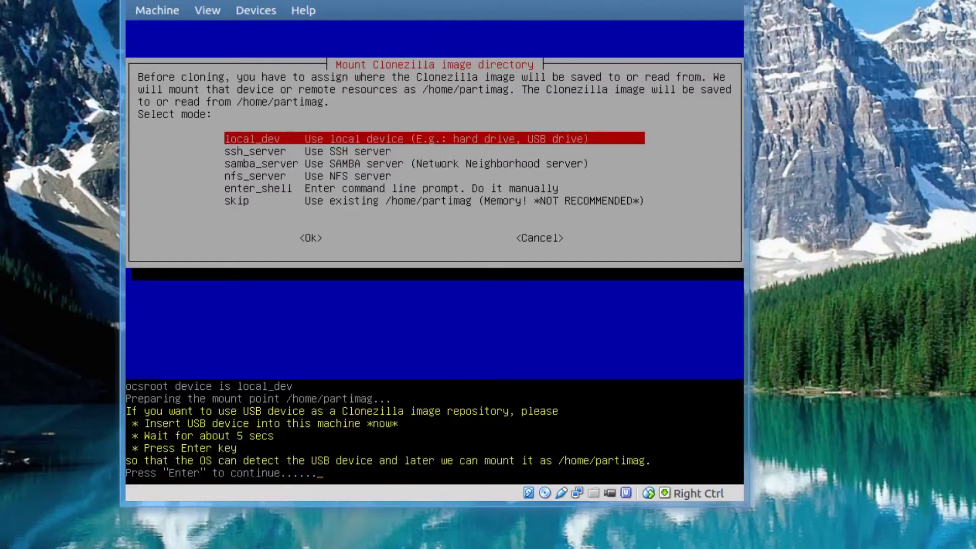
key(Return)
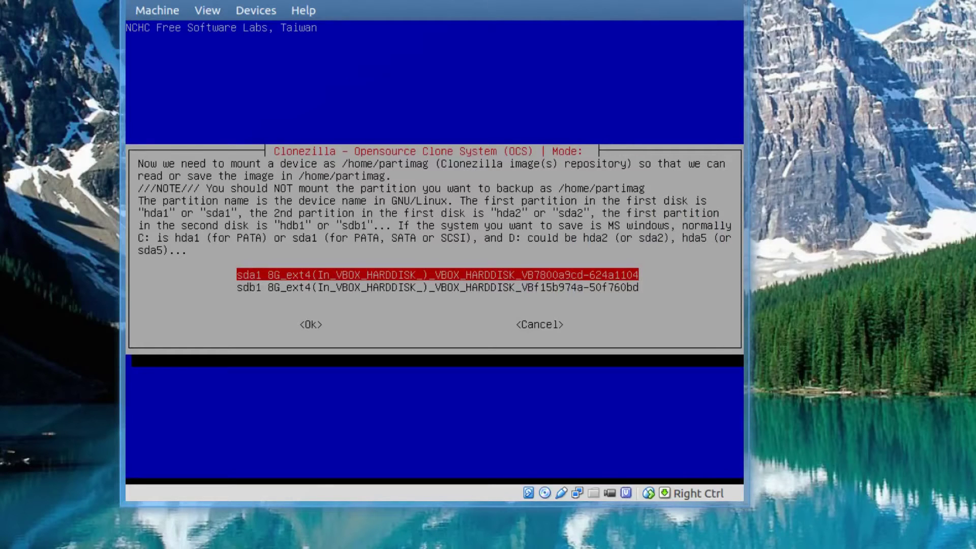
Mount partition sdb1 as the image repository, using its top directory
key(Down)
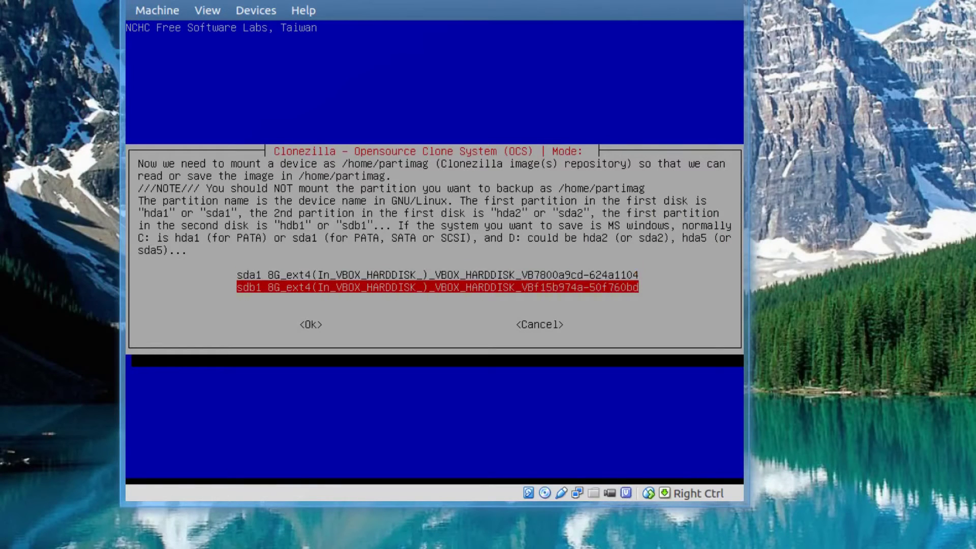
key(Up)
key(Down)
key(Up)
key(Down)
key(Up)
key(Down)
key(Up)
key(Down)
key(Return)
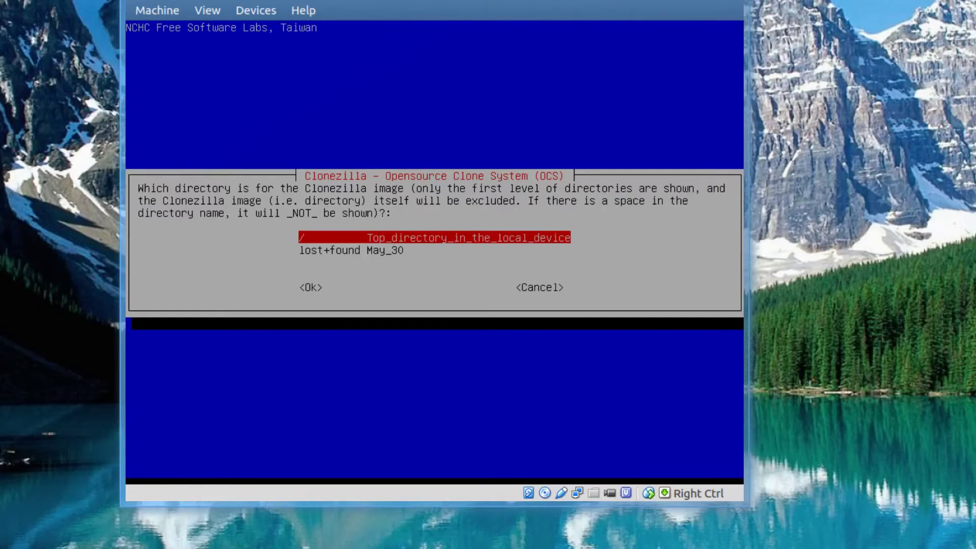
key(Return)
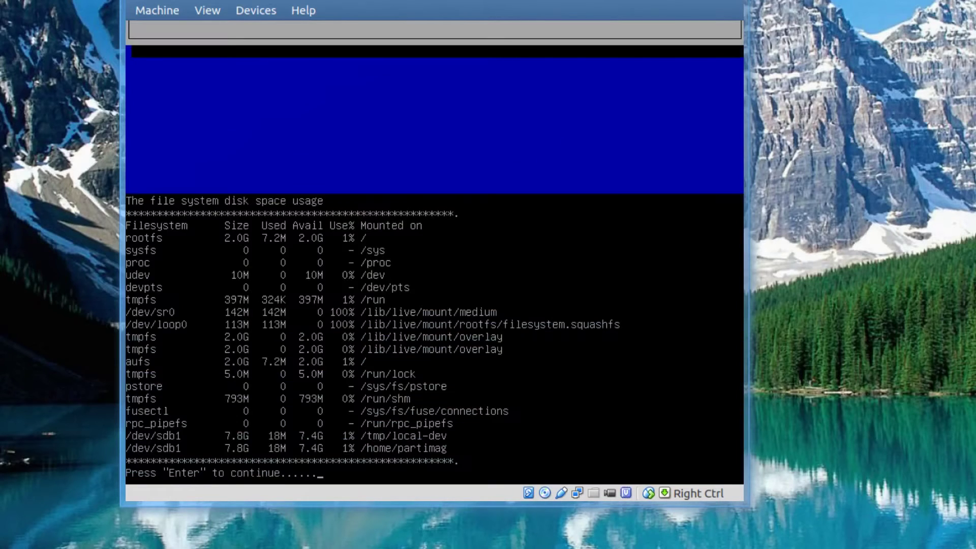
key(Return)
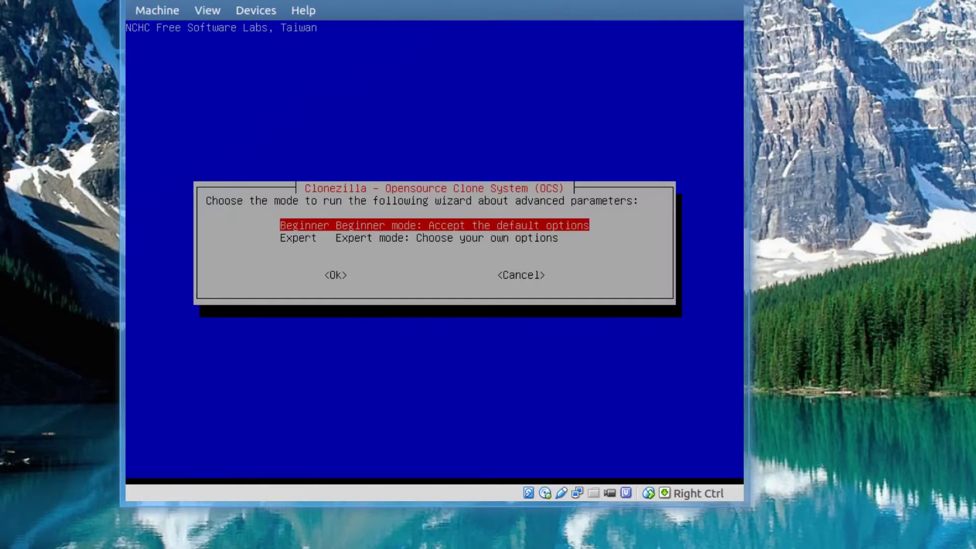
key(Down)
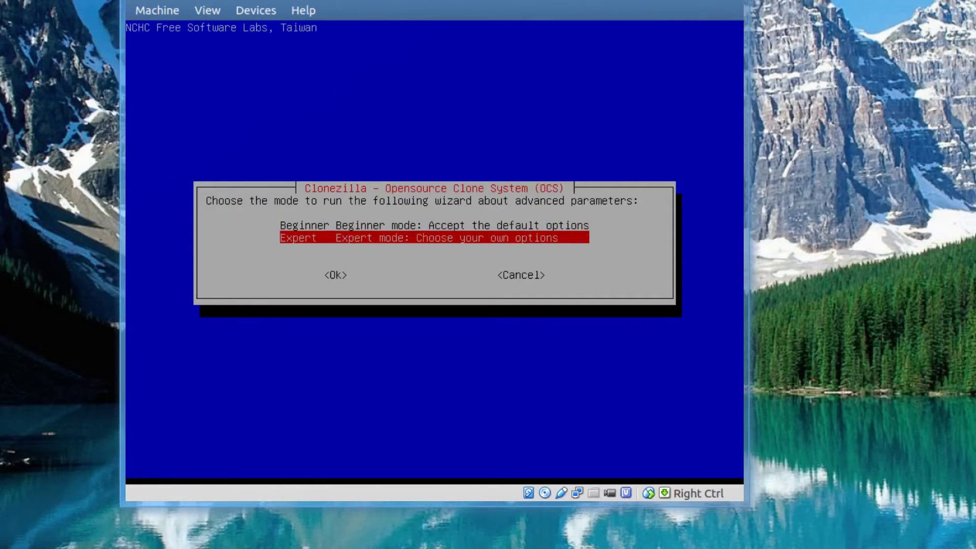
key(Return)
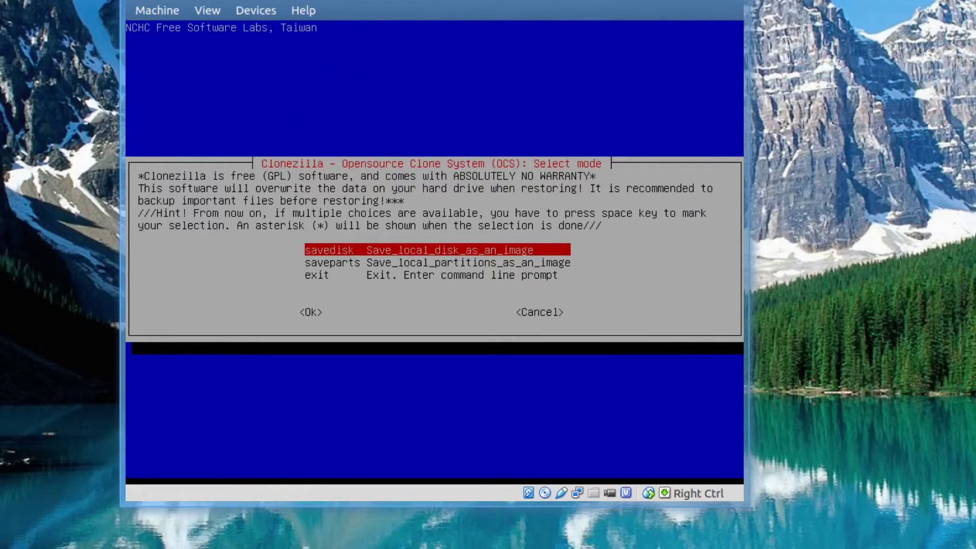
key(Down)
key(Up)
key(Return)
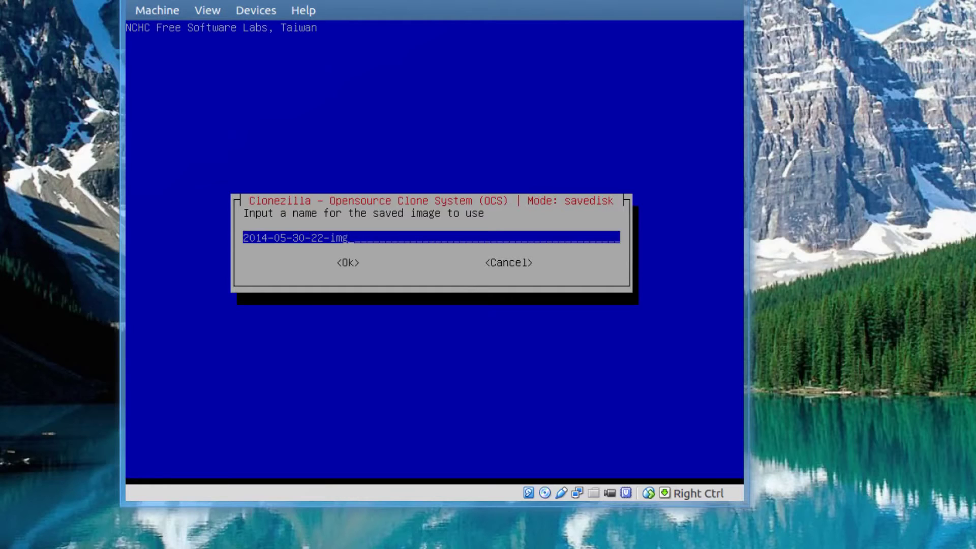
key(Return)
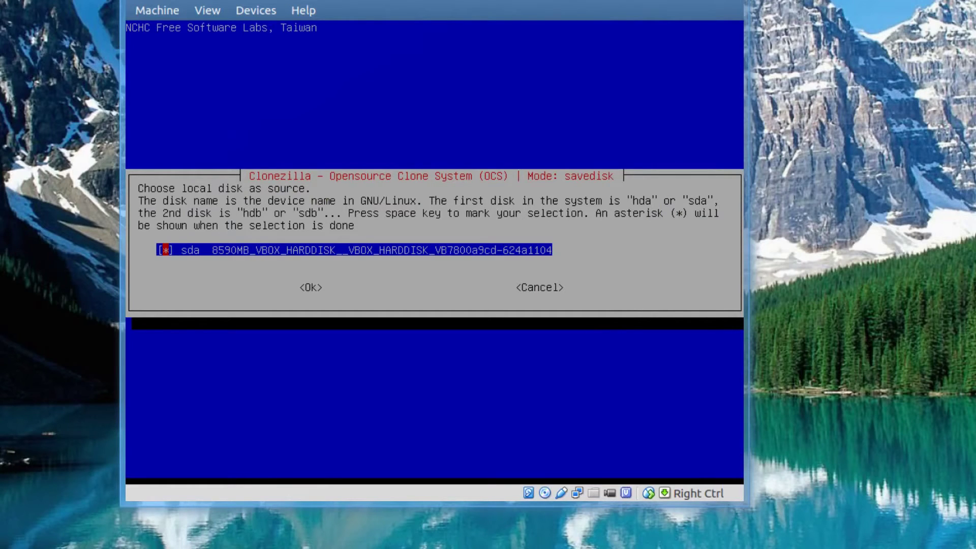
key(Return)
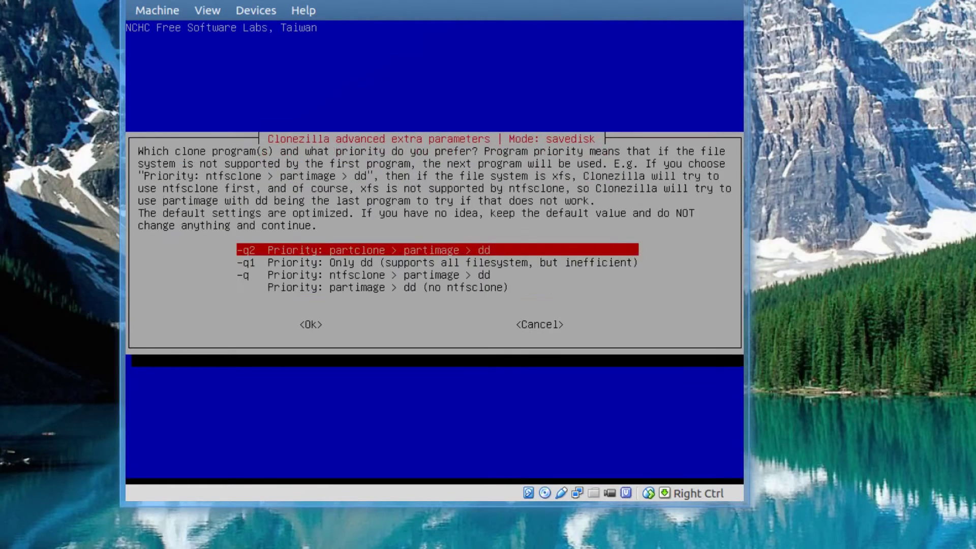
Keep -q2 clone priority and turn off the -c confirmation option
key(Return)
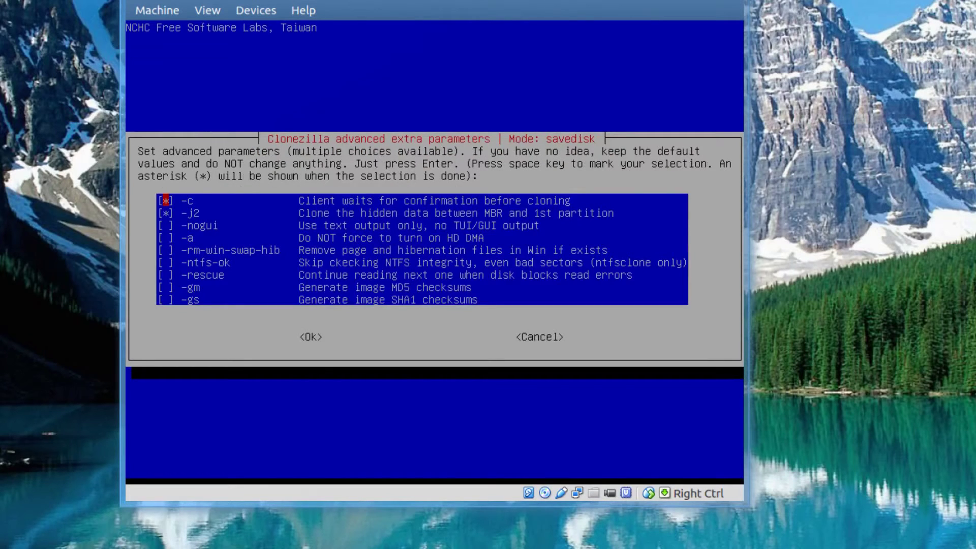
key(Down)
key(Up)
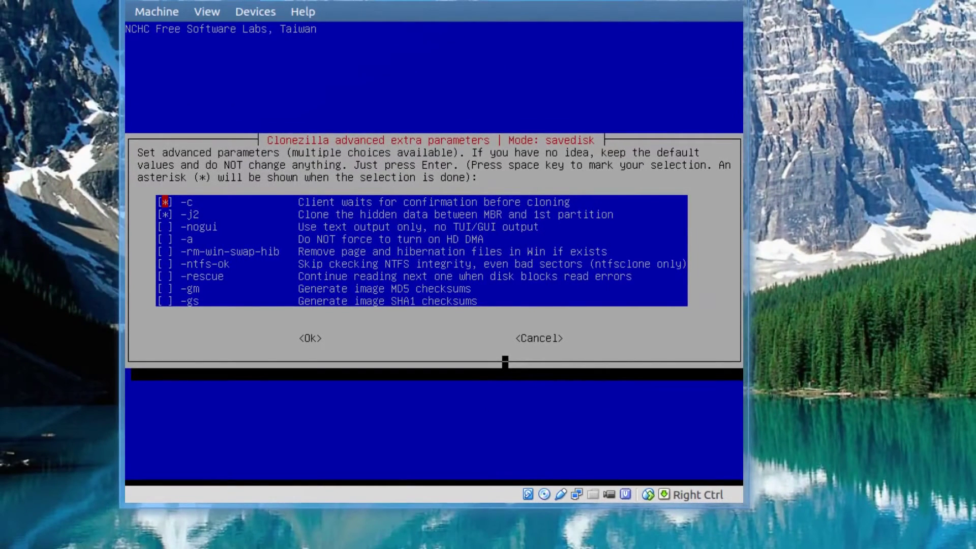
key(space)
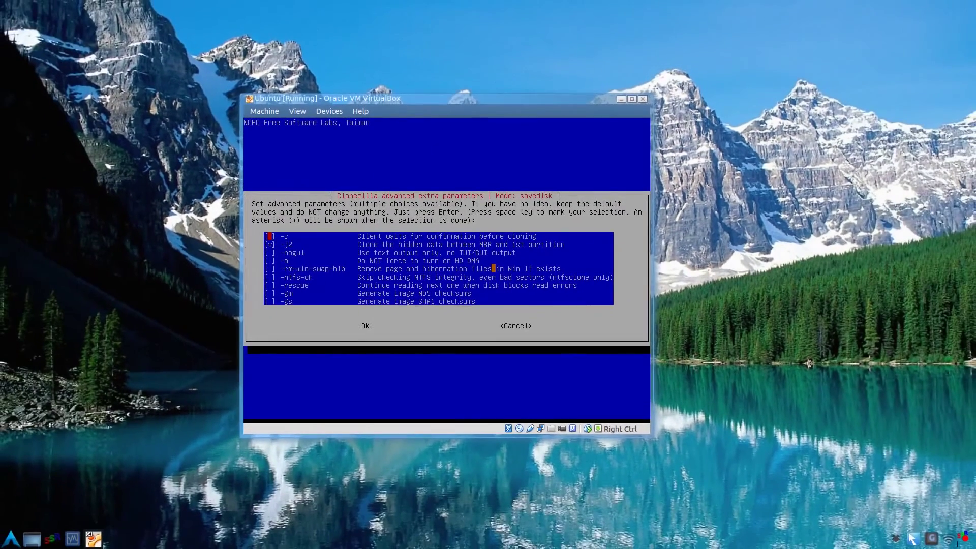
key(Return)
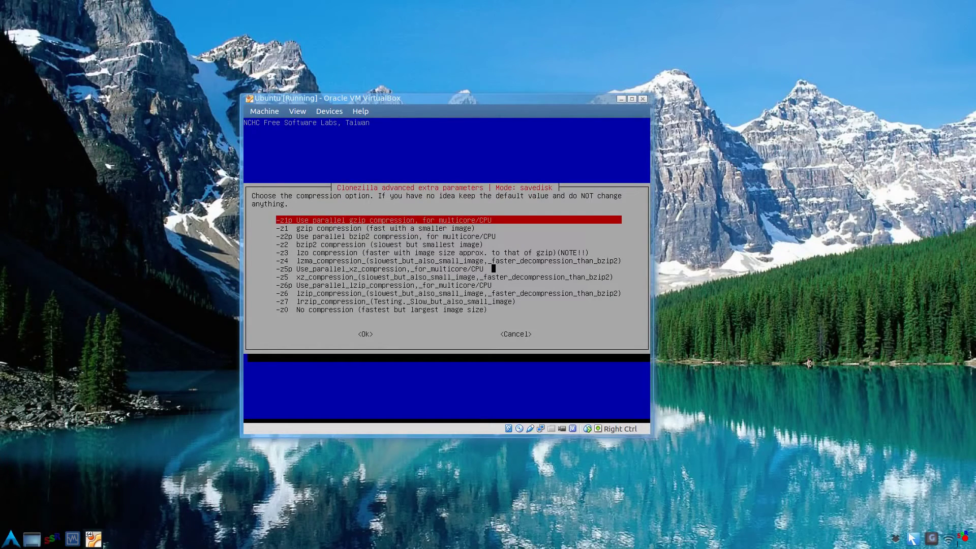
Keep -z1p compression, split at 20000 MB, skip all checks (-sc), and do nothing afterwards
key(Return)
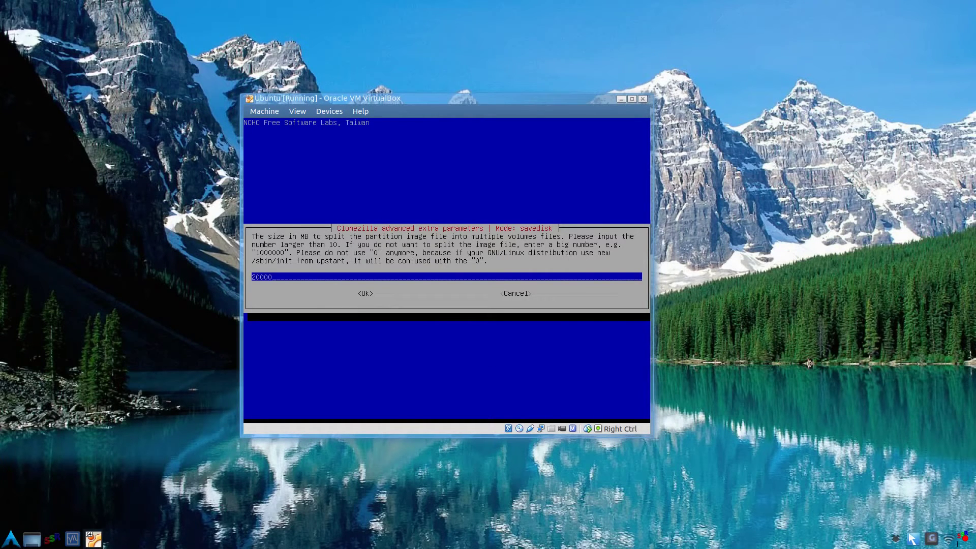
key(Return)
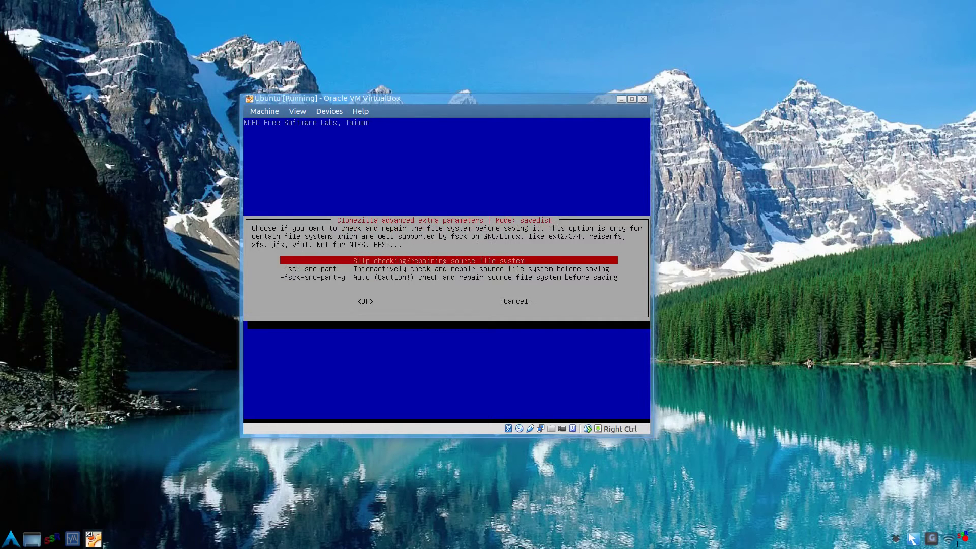
key(Return)
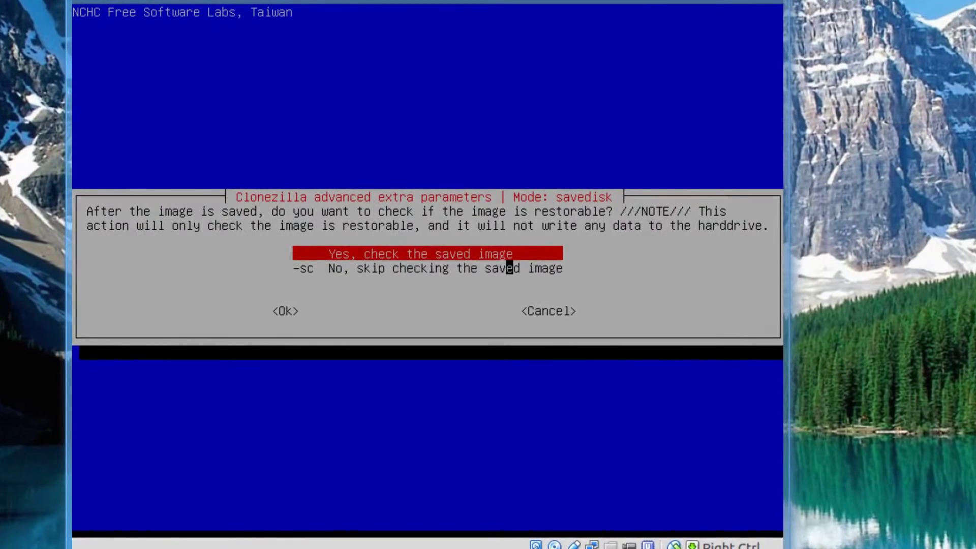
key(Down)
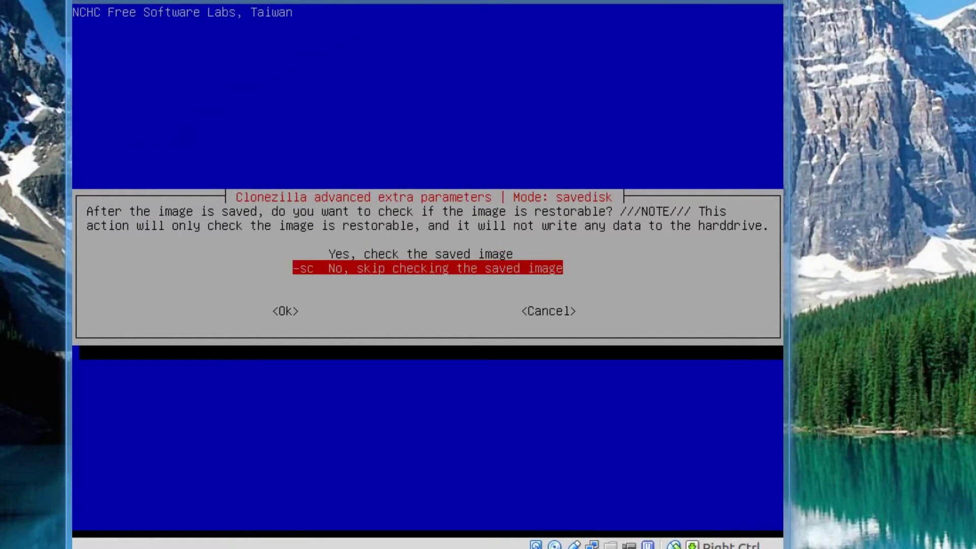
key(Return)
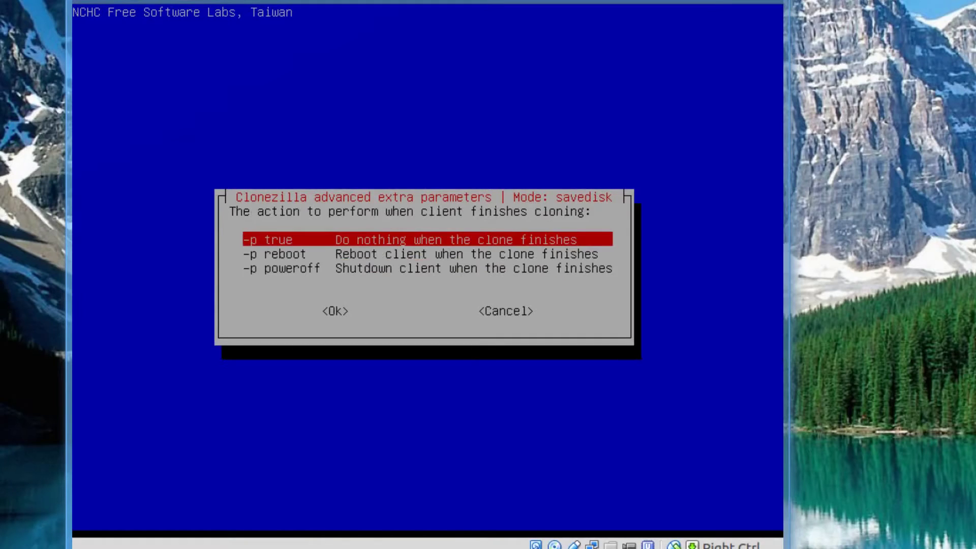
key(Return)
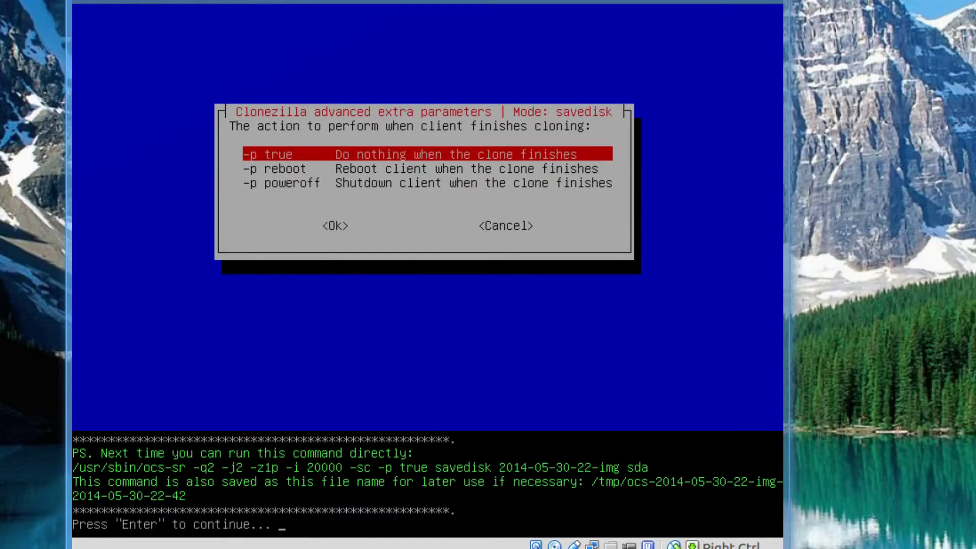
Run the disk image save, then choose reboot and continue past the remove-disc prompt
key(Return)
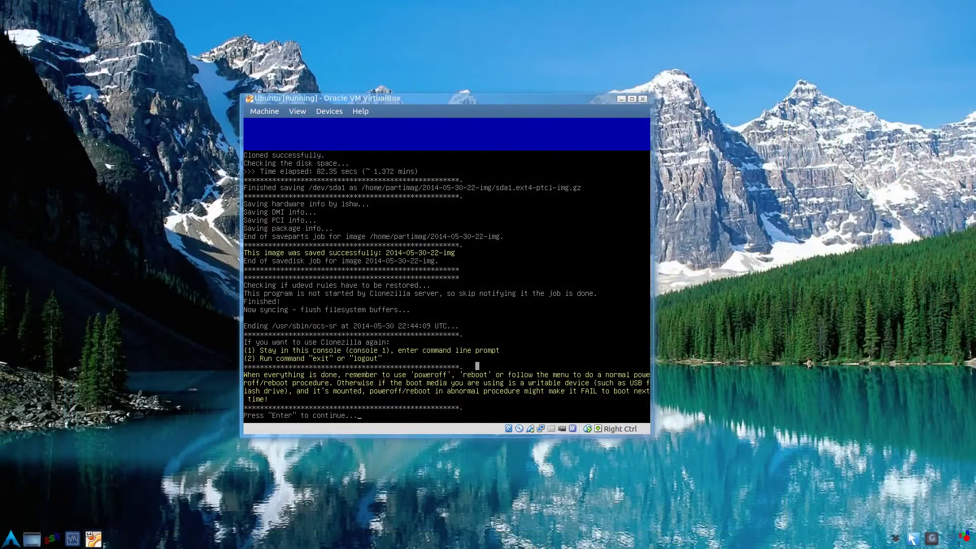
key(Return)
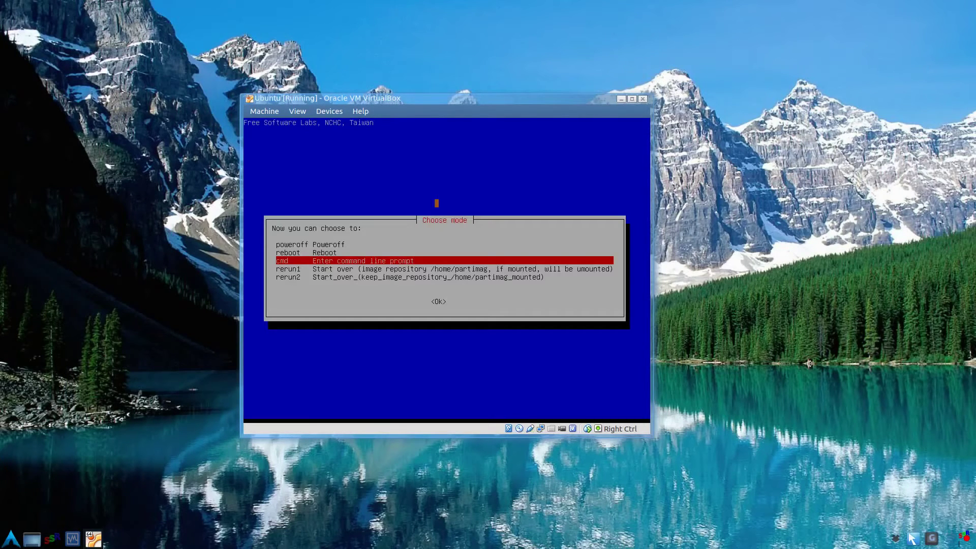
key(Up)
key(Up)
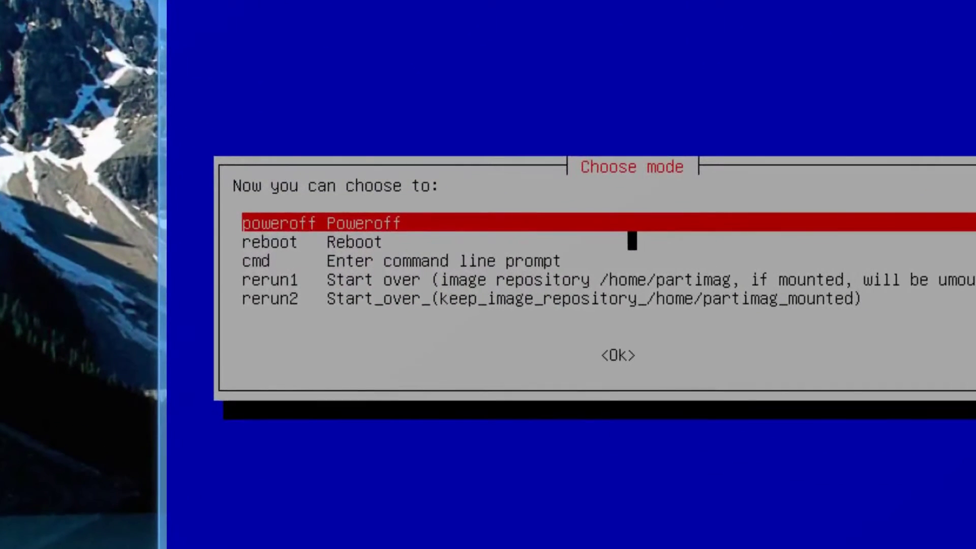
key(Down)
key(Down)
key(Up)
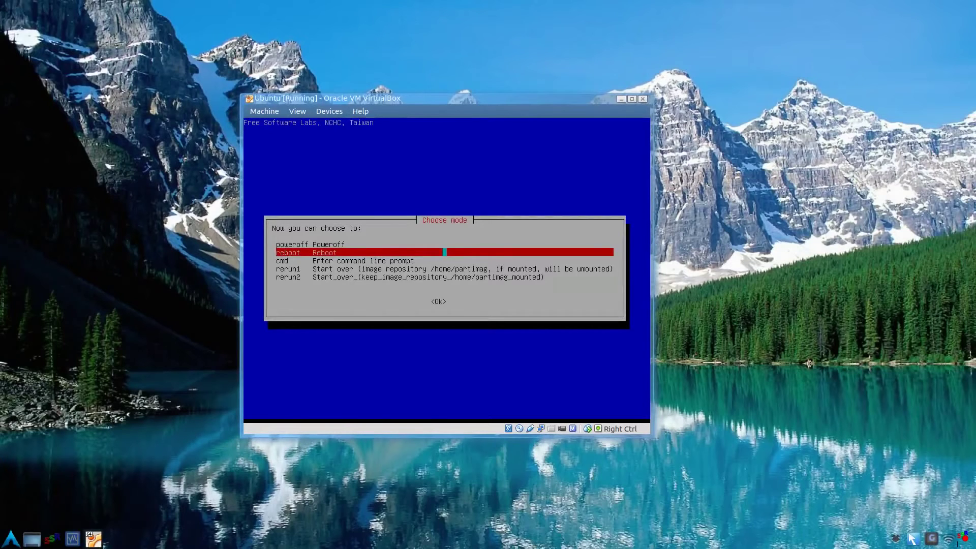
key(Return)
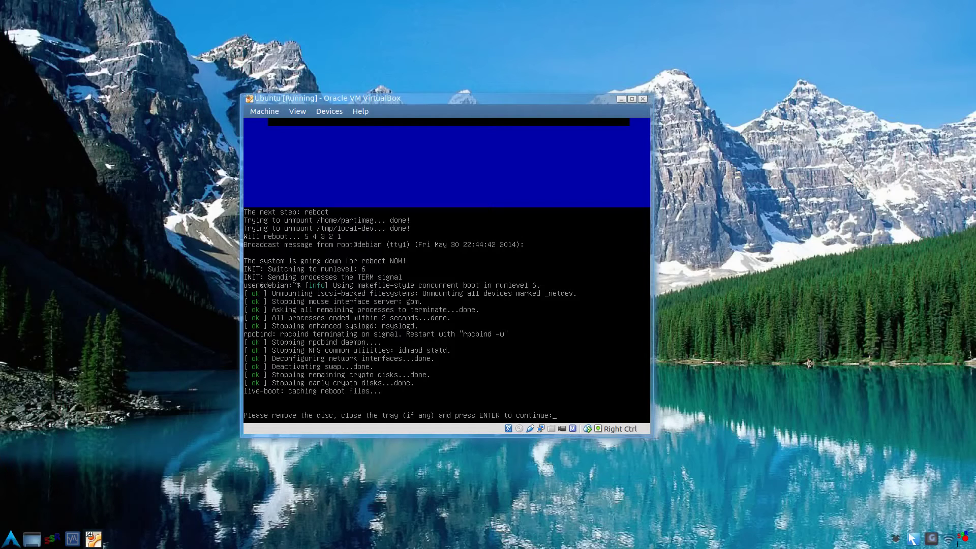
key(Return)
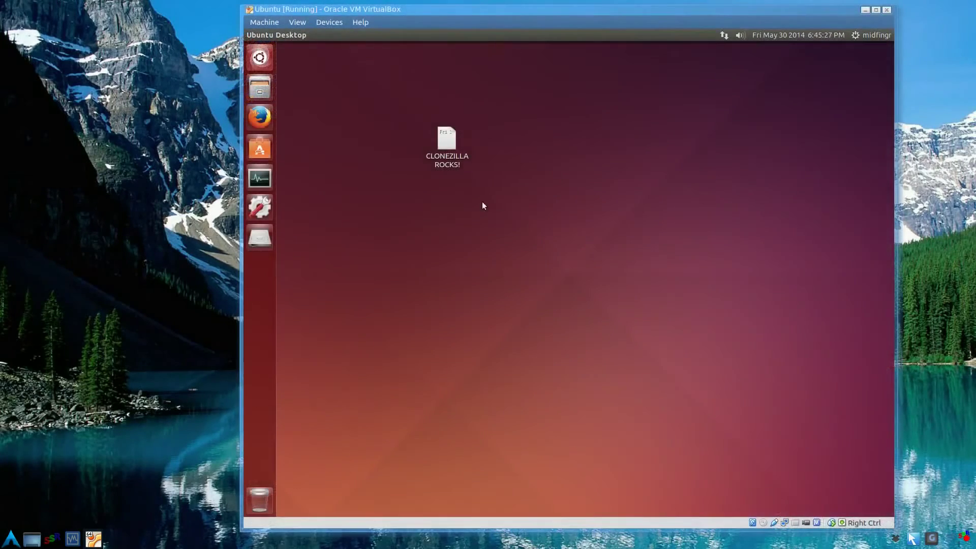
Add a second date line, Fri 30 May 2014 06:45:45 PM EDT, to CLONEZILLA ROCKS!, save and close
double_click(461, 162)
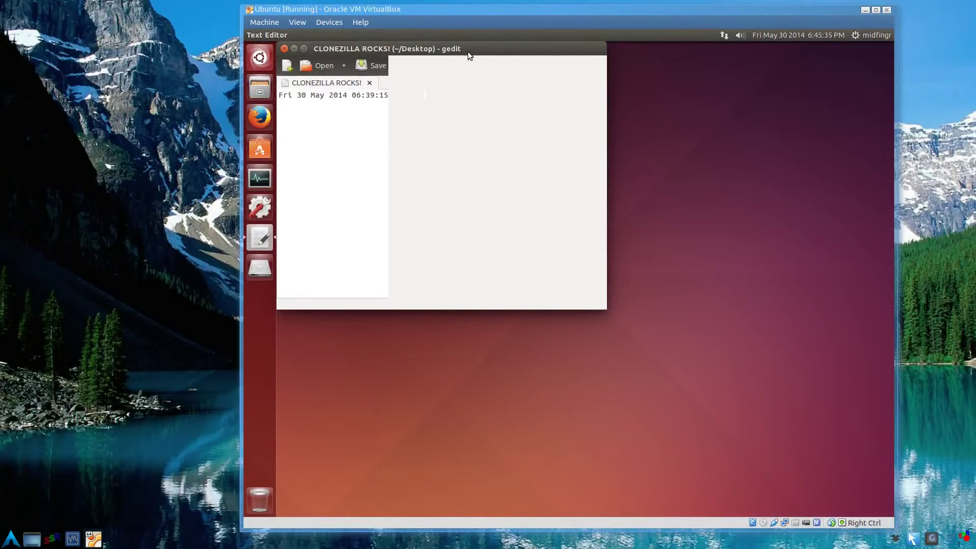
drag(468, 53, 546, 118)
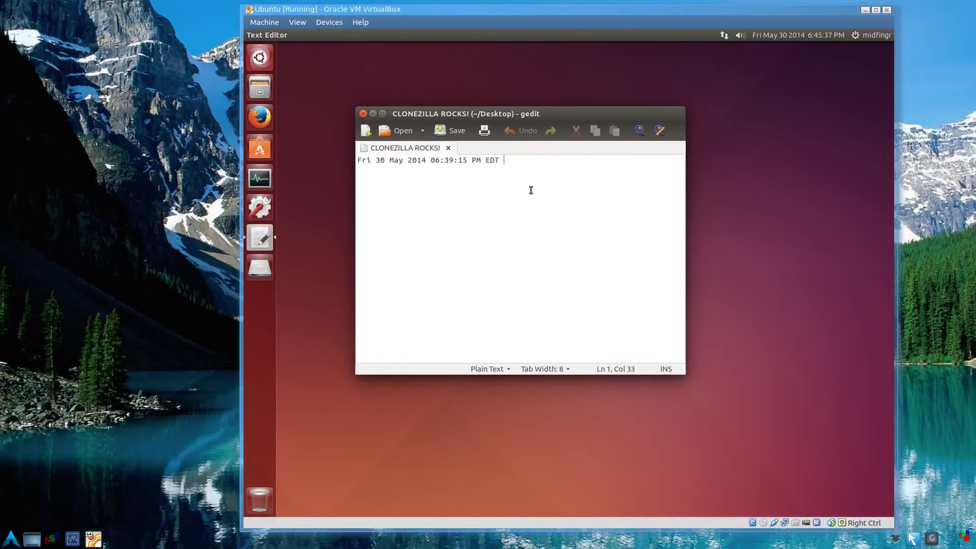
key(Return)
key(Return)
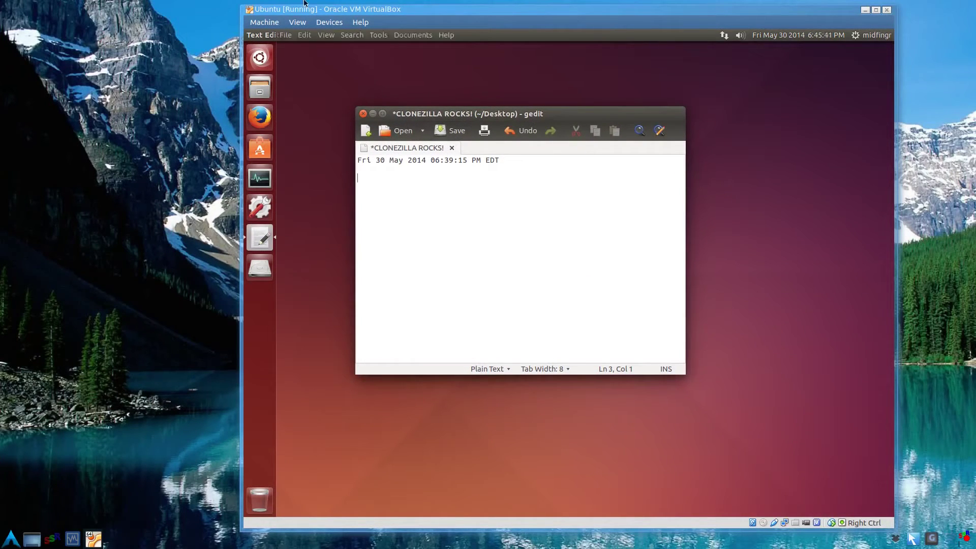
click(300, 38)
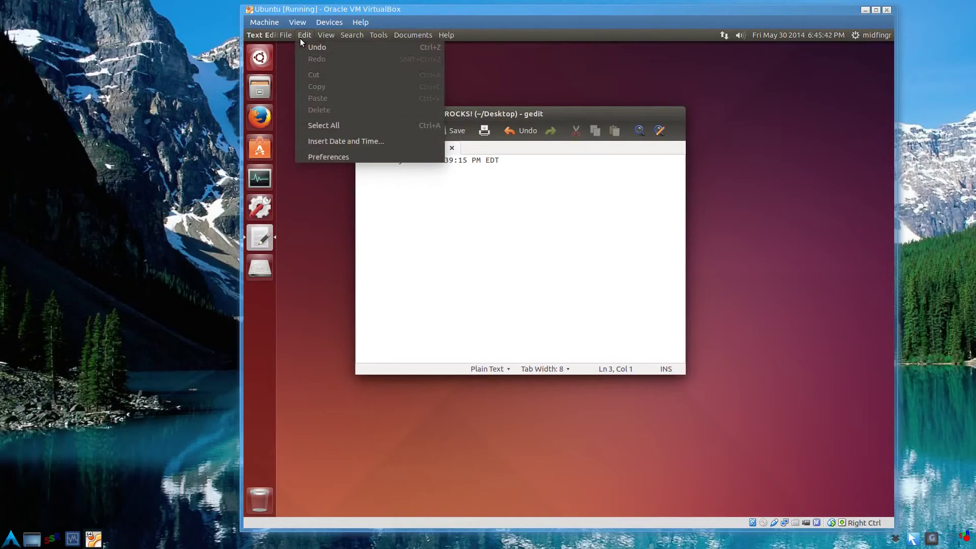
click(329, 137)
click(598, 332)
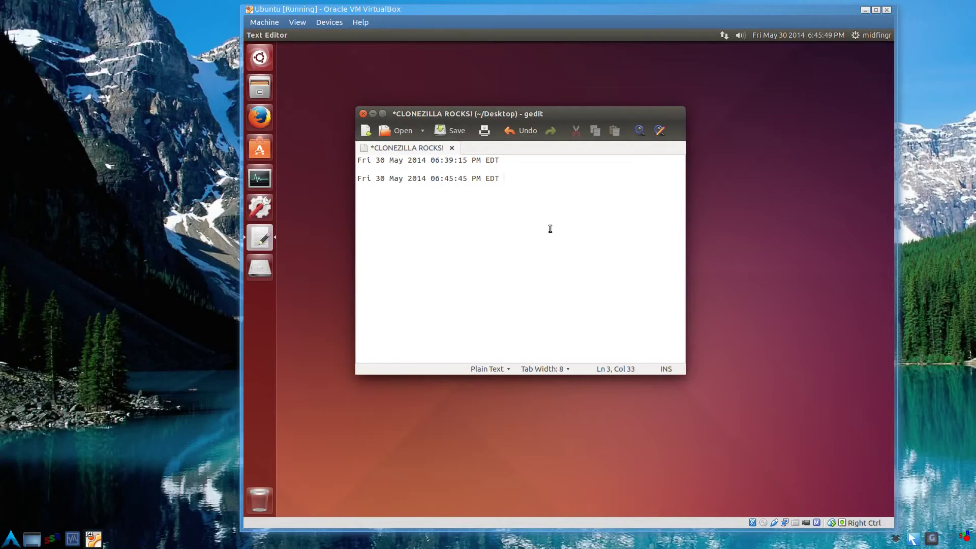
click(456, 131)
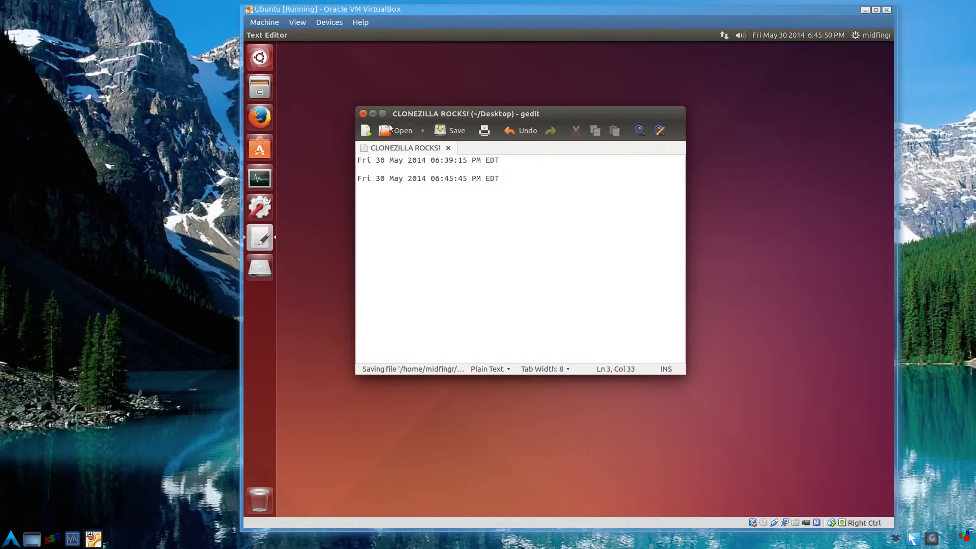
click(363, 114)
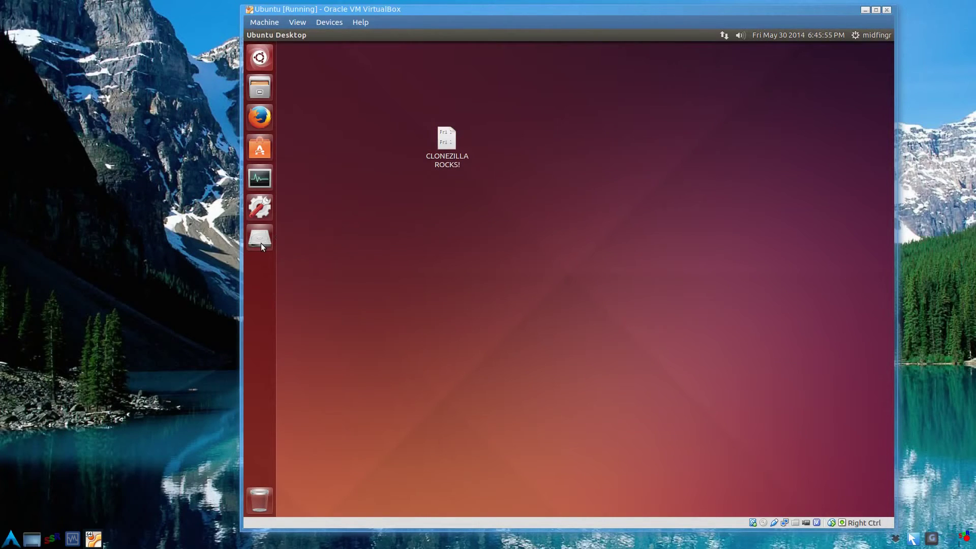
click(261, 243)
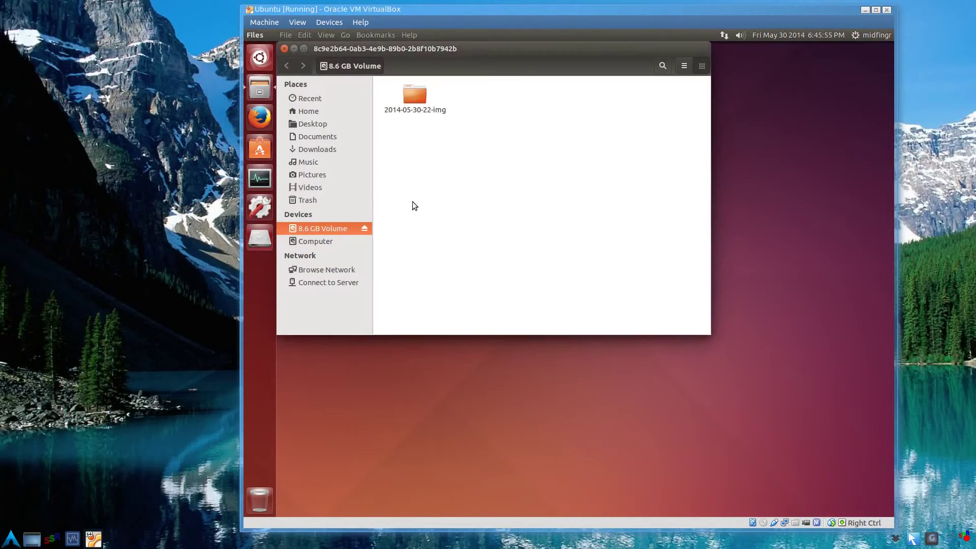
right_click(421, 104)
click(443, 265)
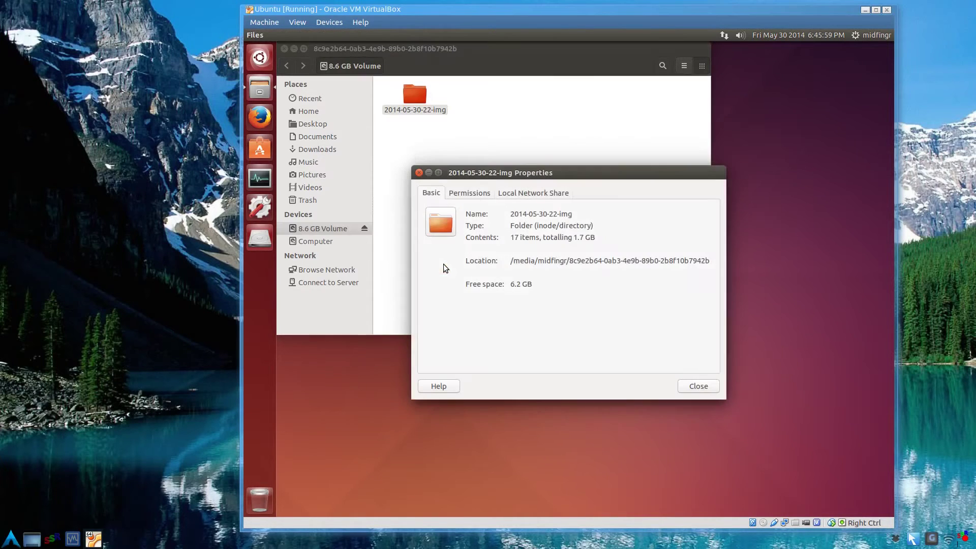
double_click(589, 237)
click(692, 389)
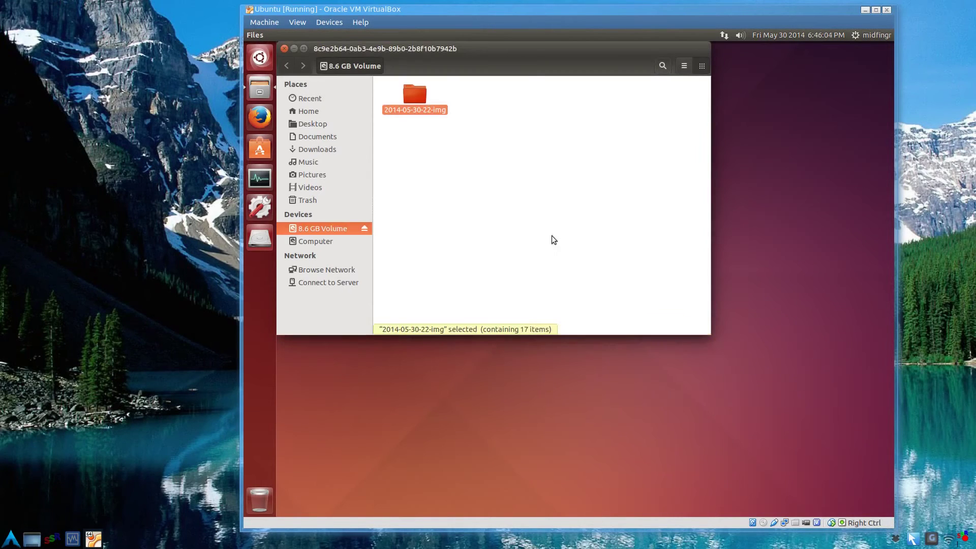
Close Files and unmount the 8.6 GB Volume
click(284, 49)
right_click(262, 239)
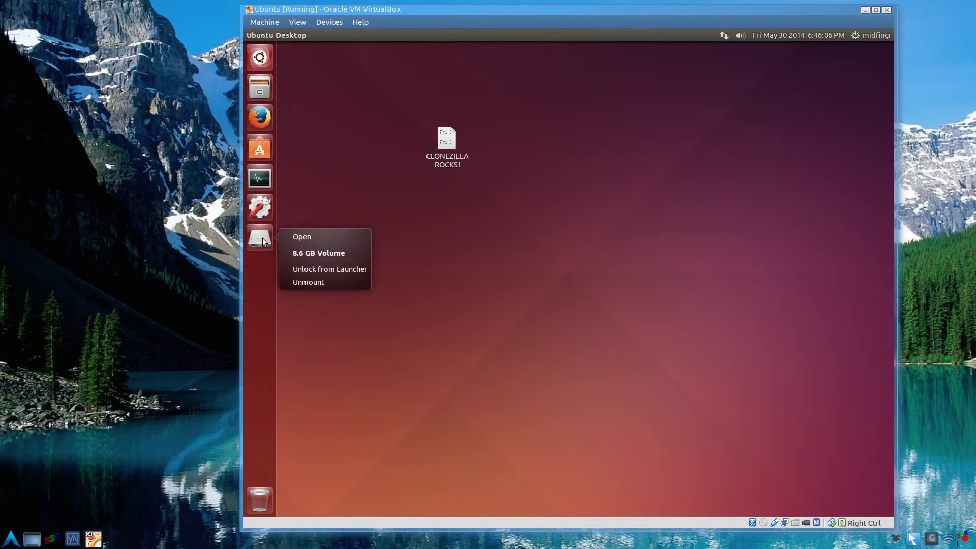
click(305, 282)
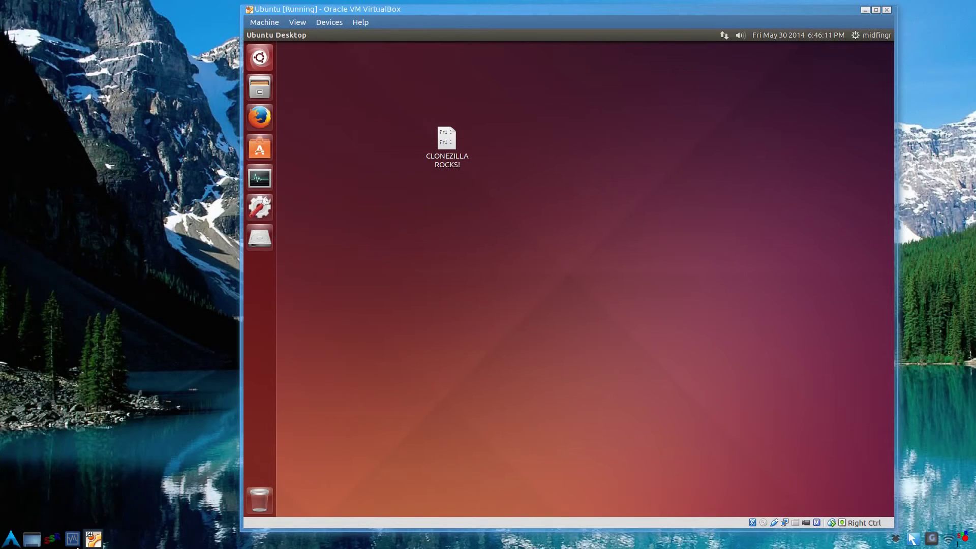
Load gparted-live-0.18.0-2-amd64.iso into the Ubuntu VM's empty optical drive in Storage settings
click(73, 538)
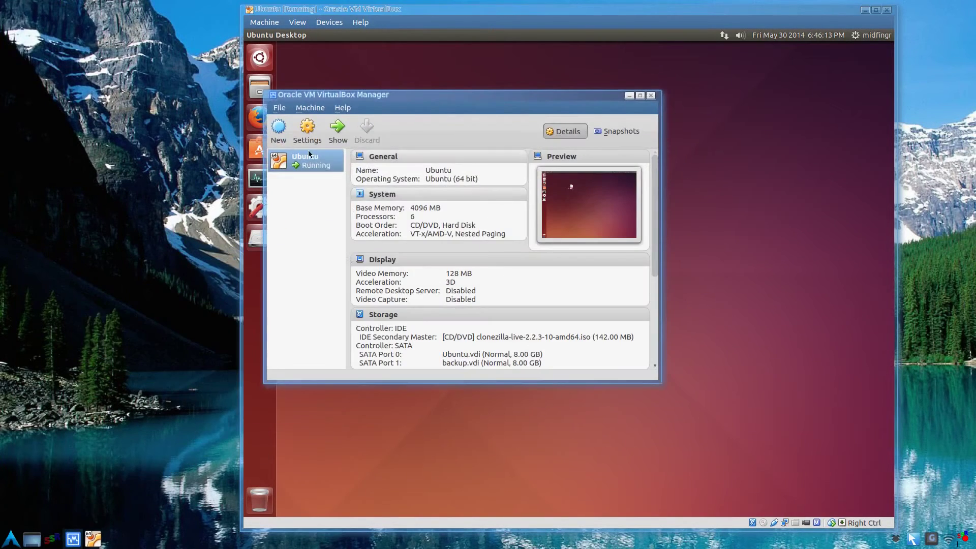
click(308, 138)
click(328, 189)
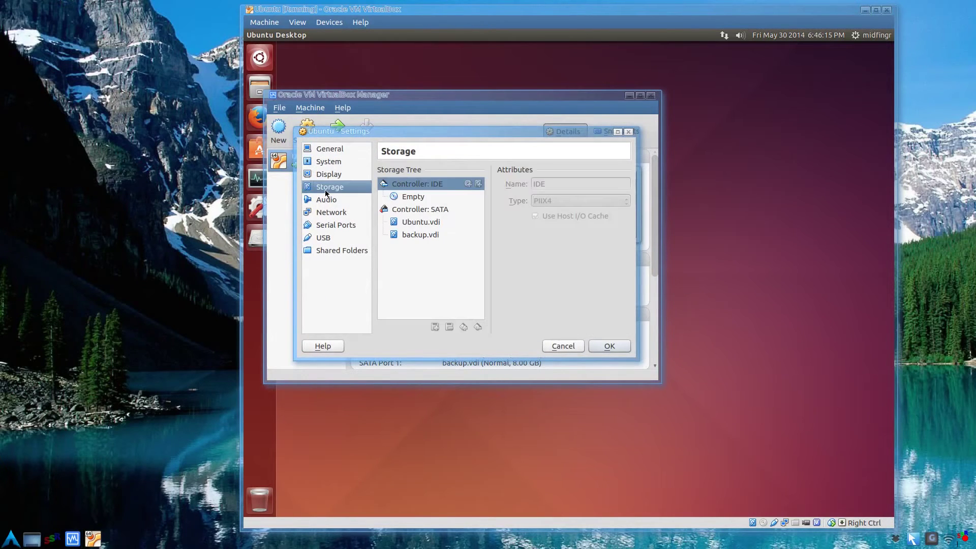
click(404, 197)
click(626, 190)
click(709, 243)
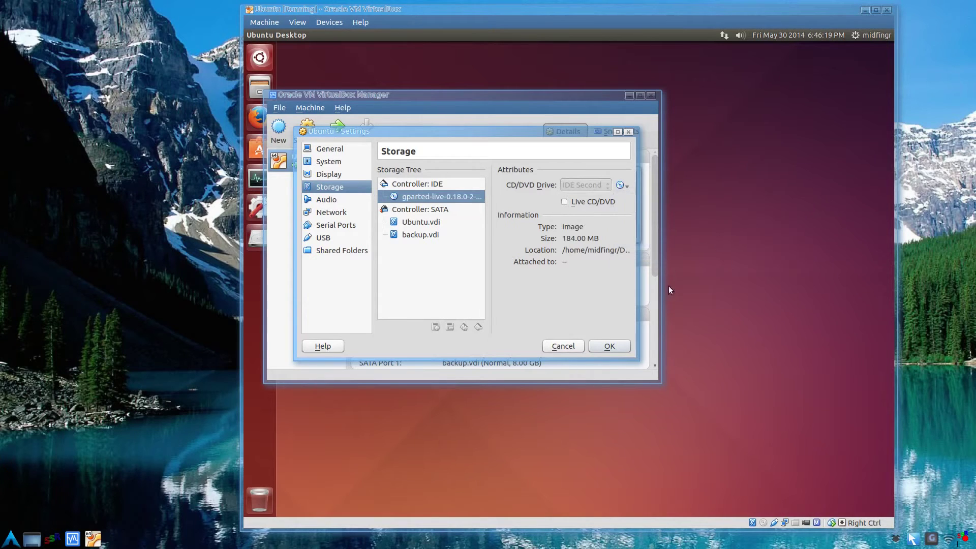
click(609, 346)
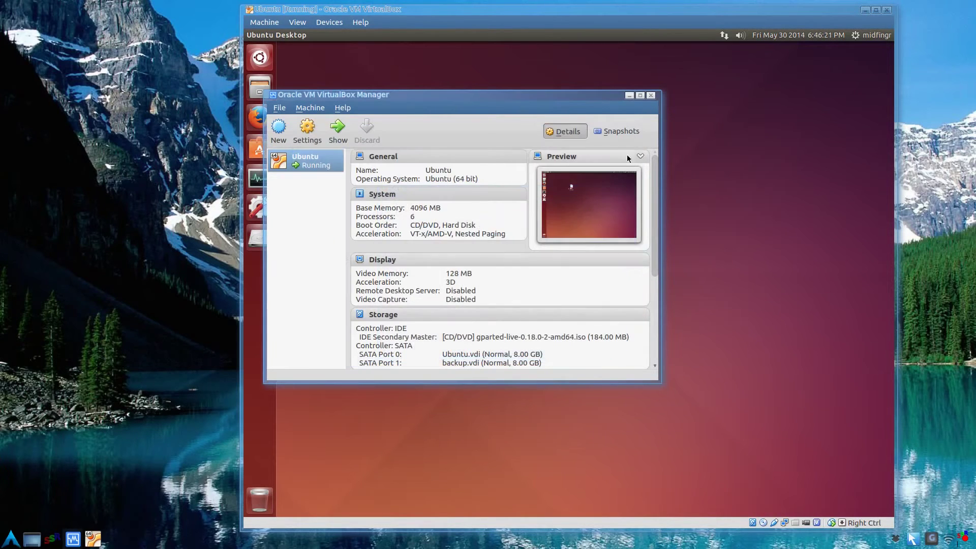
Close the GParted-live file window and restart Ubuntu from the session menu
click(629, 96)
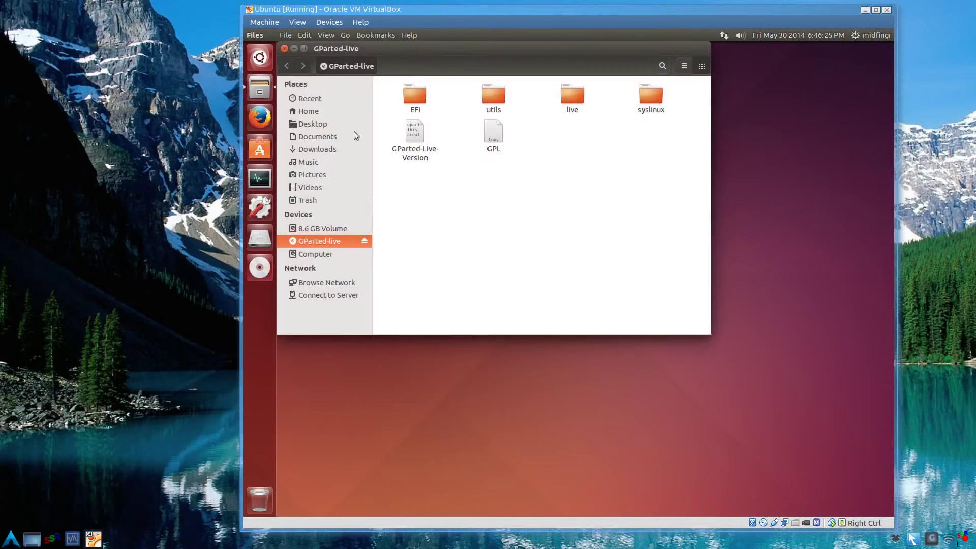
click(285, 49)
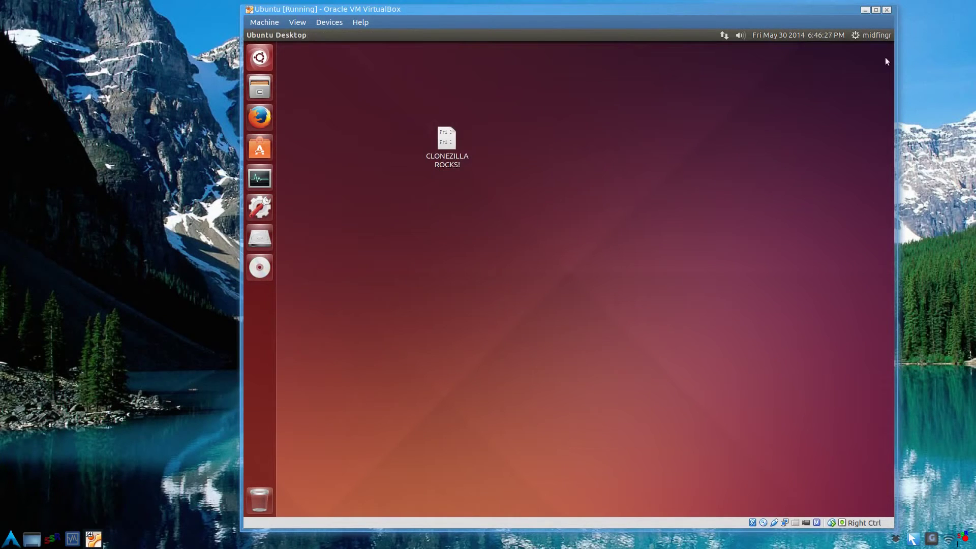
click(881, 36)
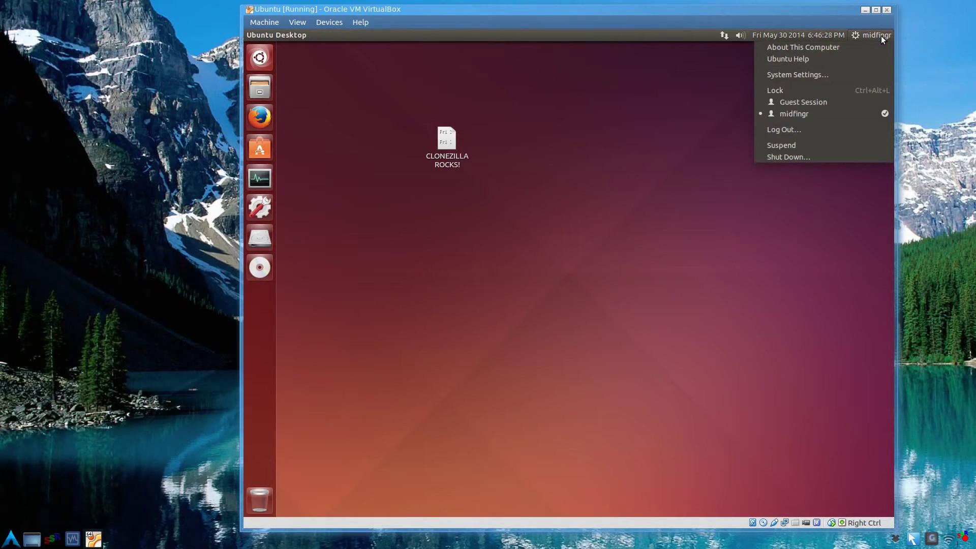
click(842, 157)
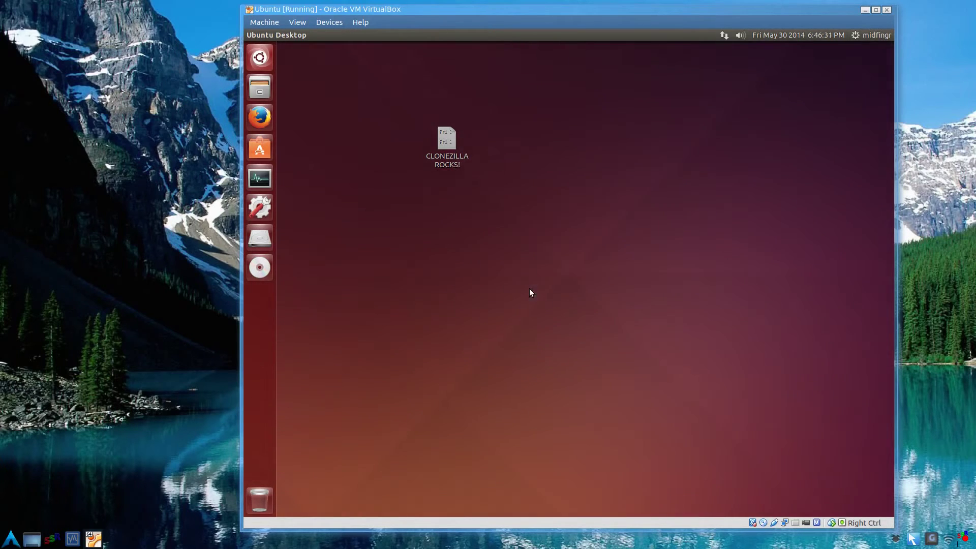
click(529, 288)
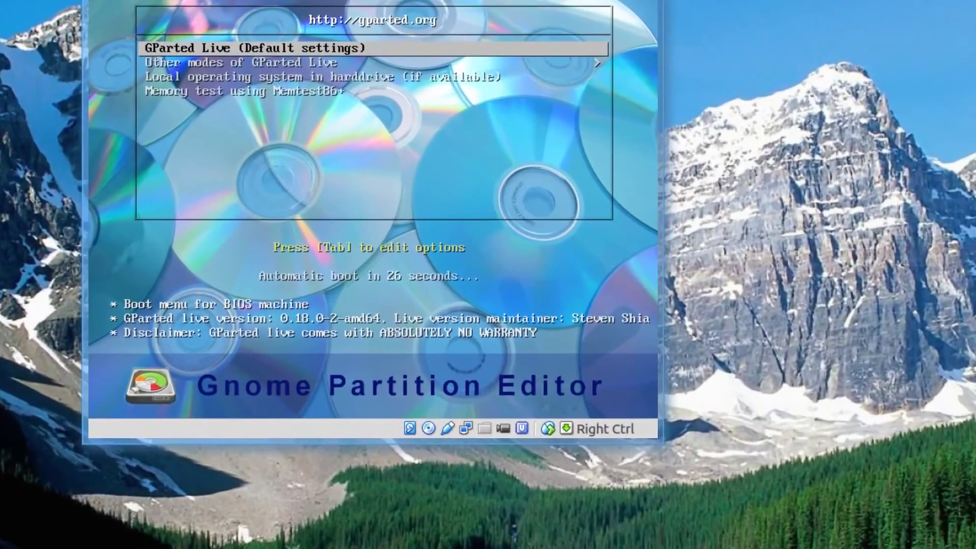
Boot GParted Live with default settings, keymap untouched, US English and automatic graphical mode
key(Return)
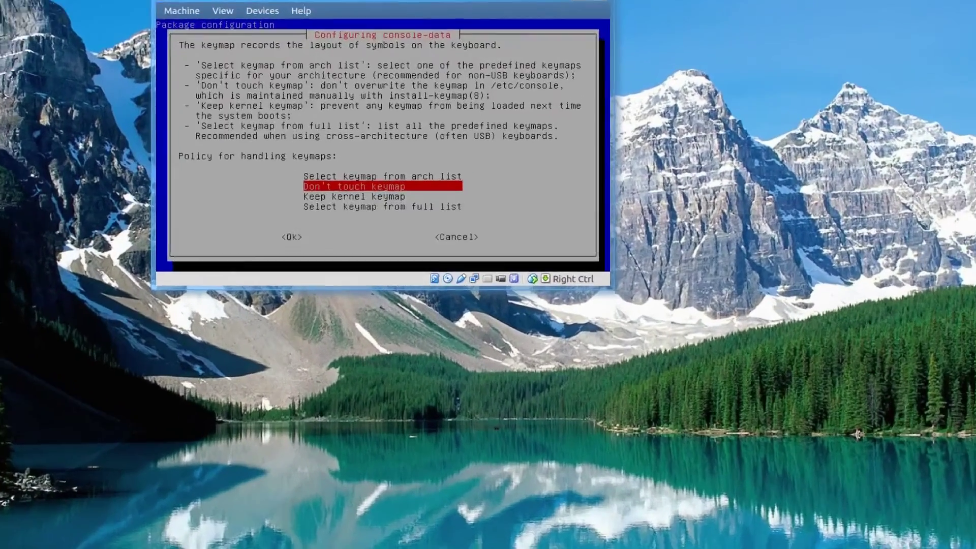
key(Down)
key(Return)
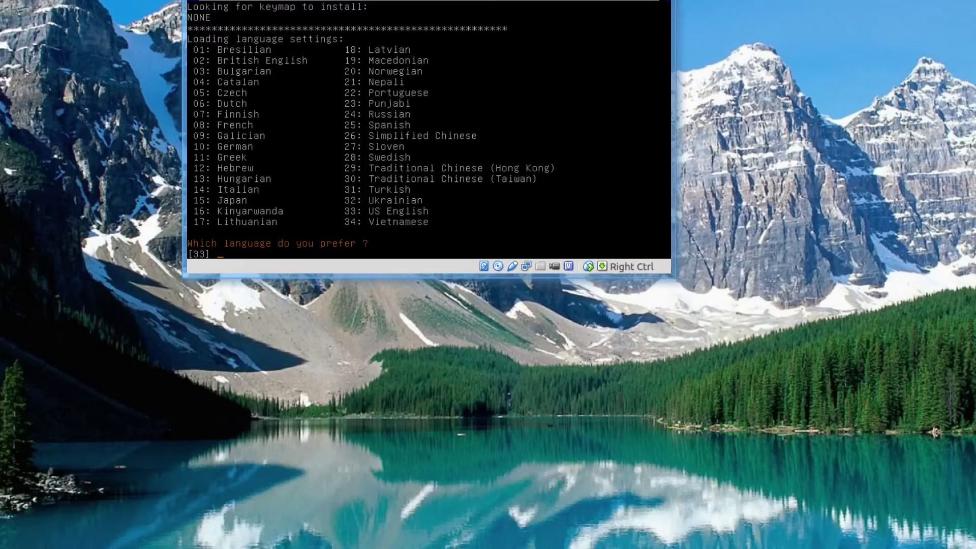
key(Return)
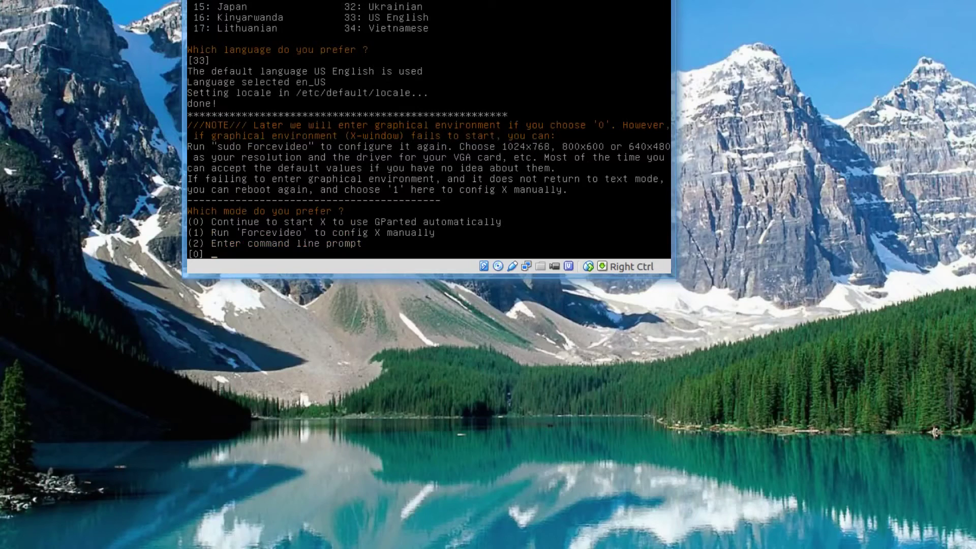
key(Return)
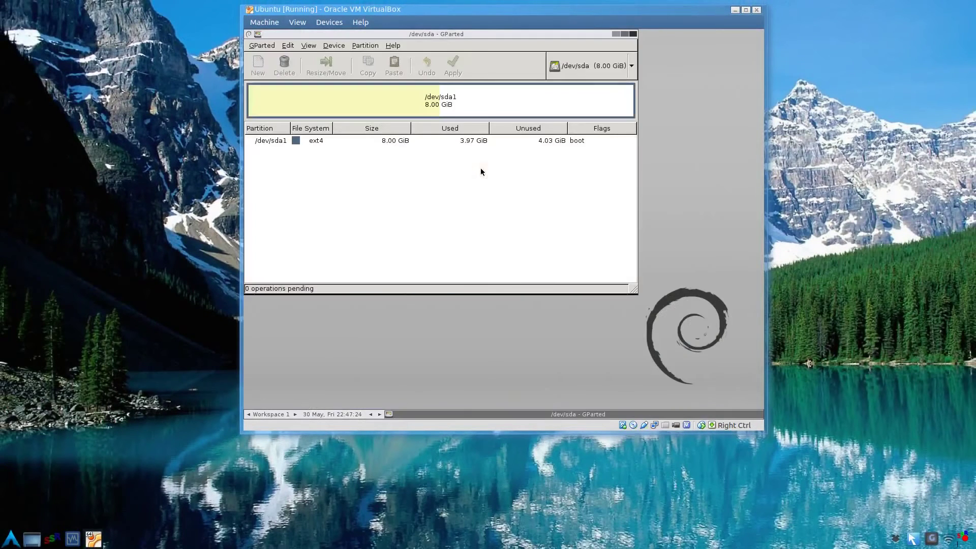
Inspect the /dev/sdb and /dev/sda disks, ending with /dev/sda1 selected
drag(395, 34, 423, 80)
click(448, 146)
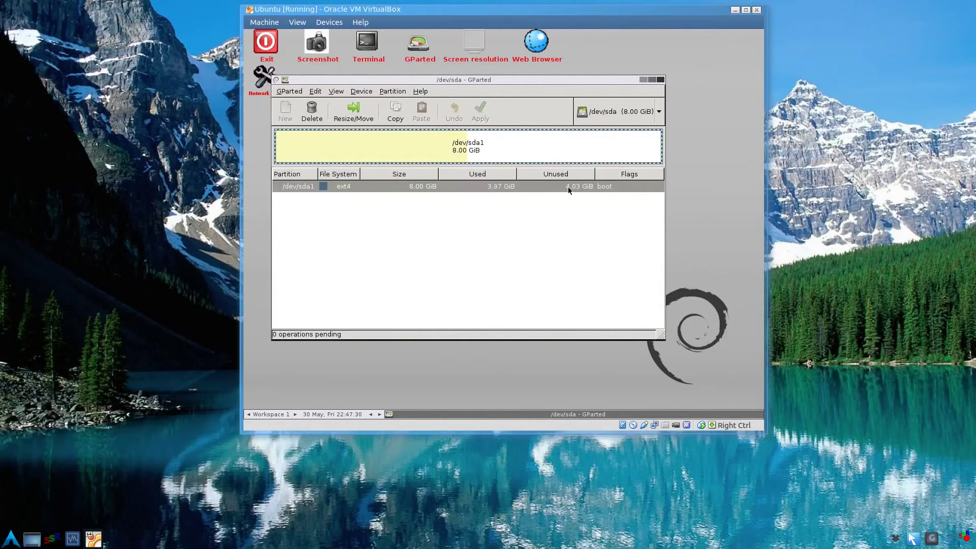
click(623, 115)
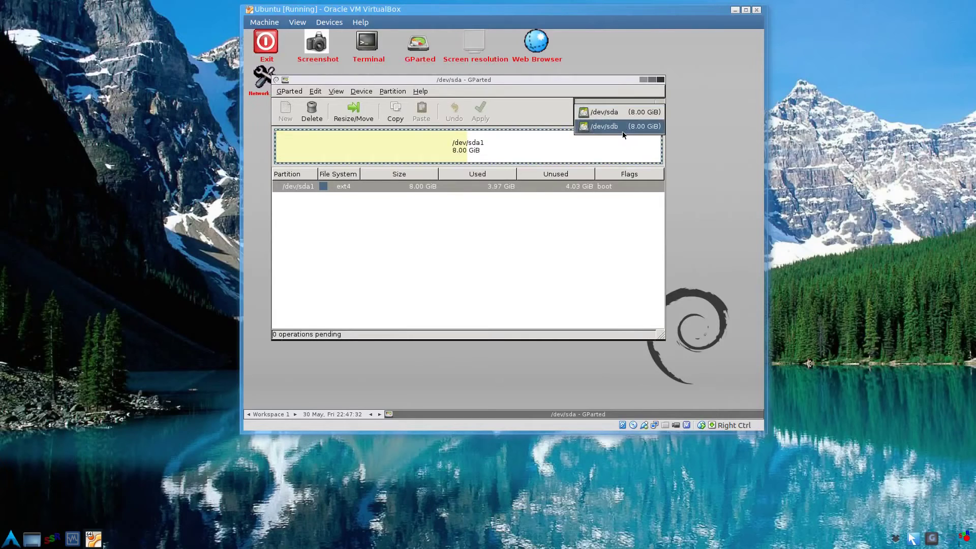
click(624, 128)
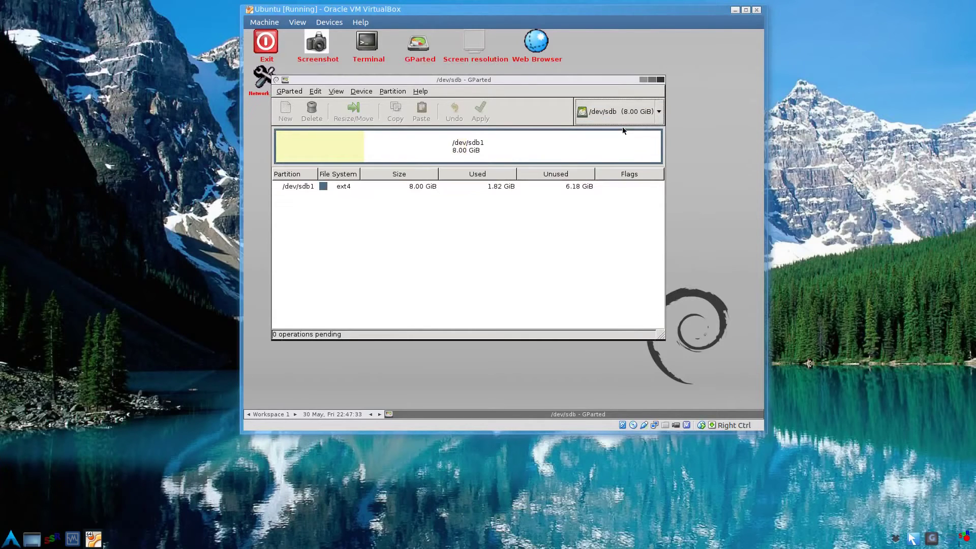
click(449, 188)
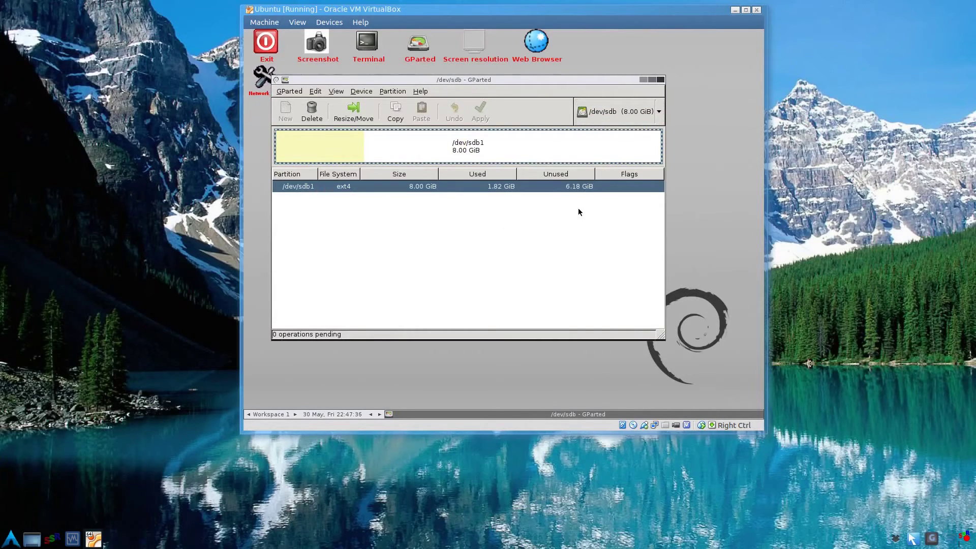
click(593, 111)
click(599, 99)
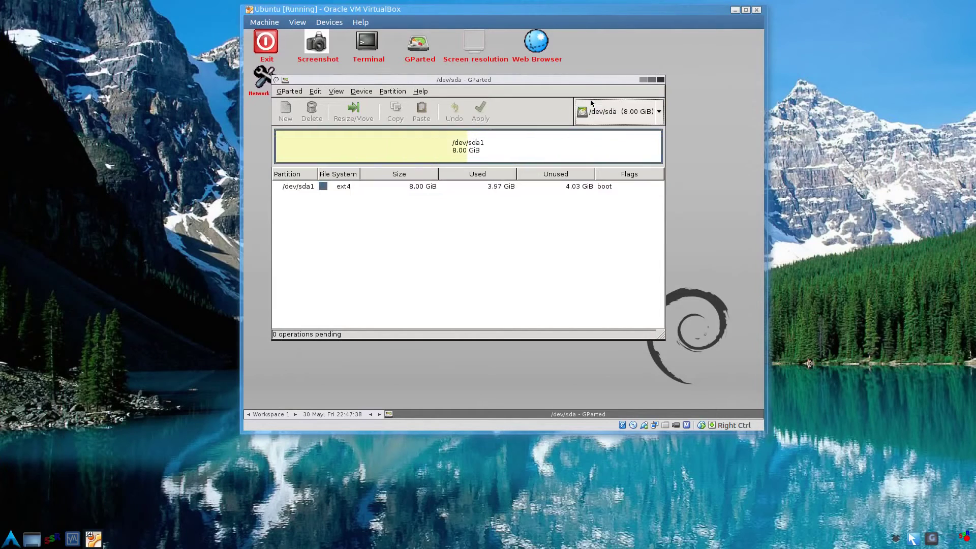
click(421, 188)
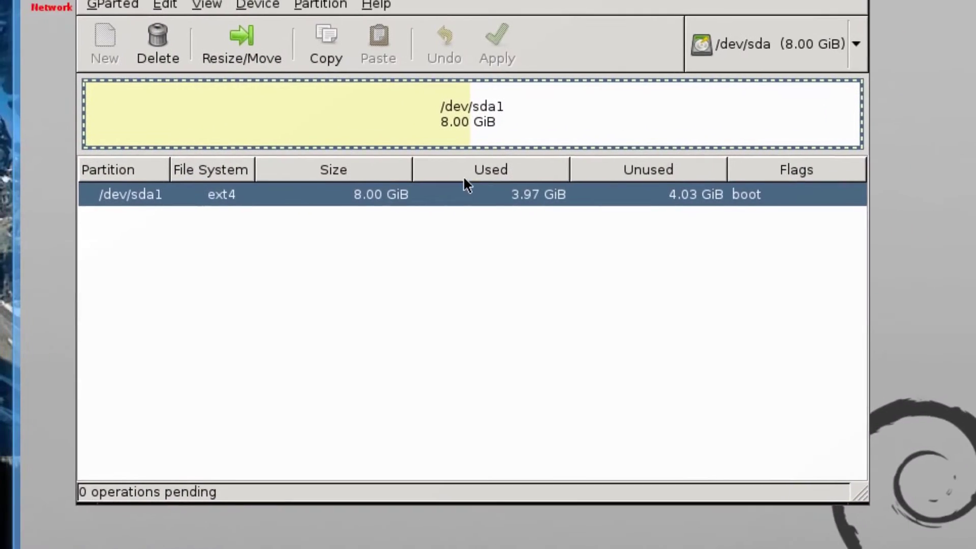
Format /dev/sda1 as ext4, apply the operation, and close GParted
right_click(515, 186)
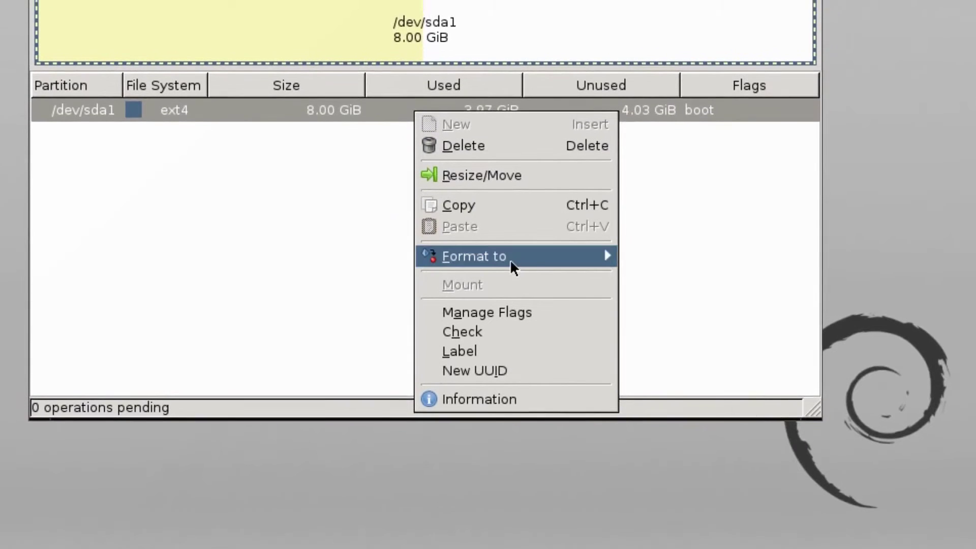
mouse_move(558, 334)
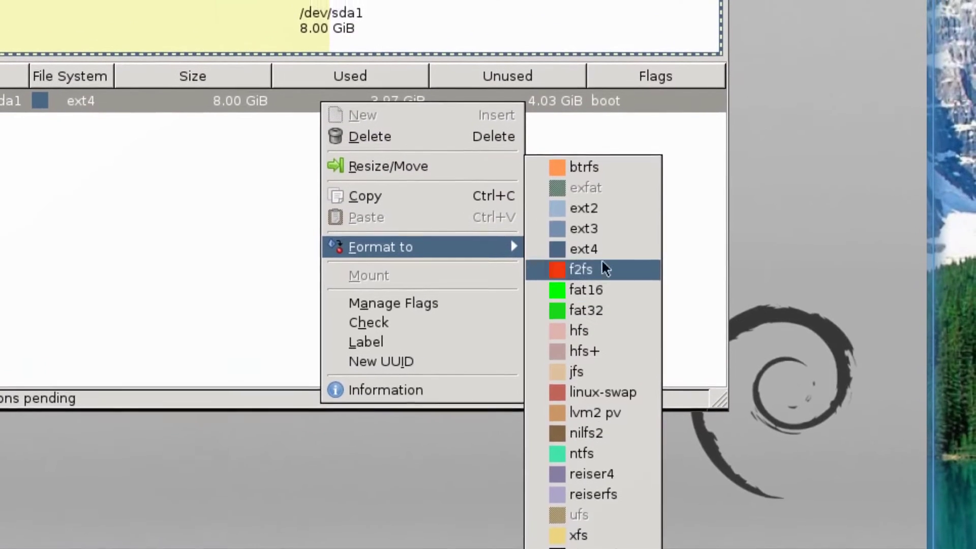
click(597, 235)
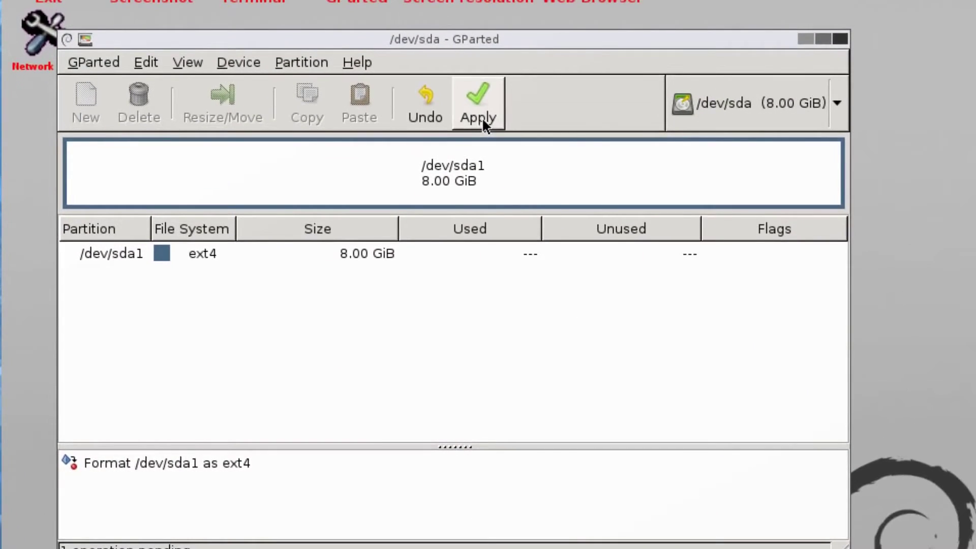
click(482, 118)
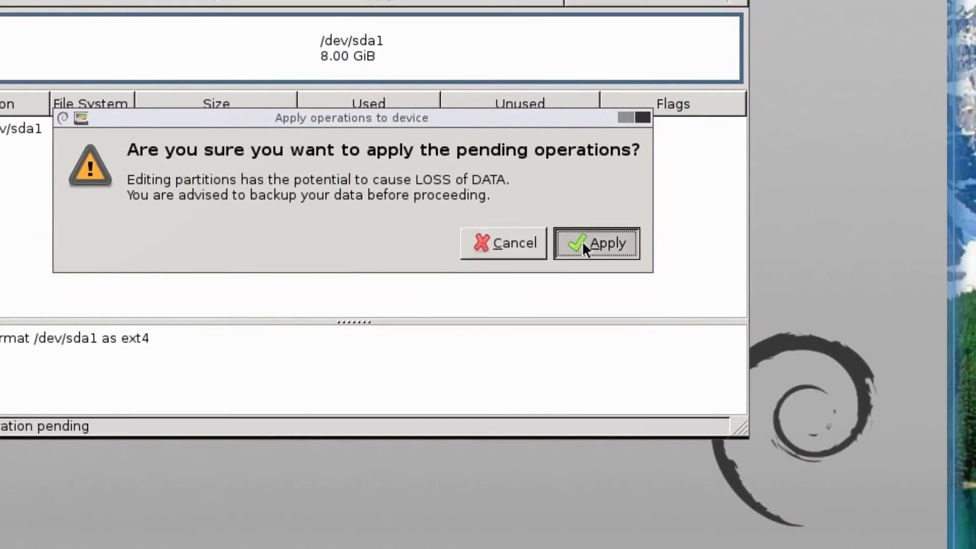
click(693, 361)
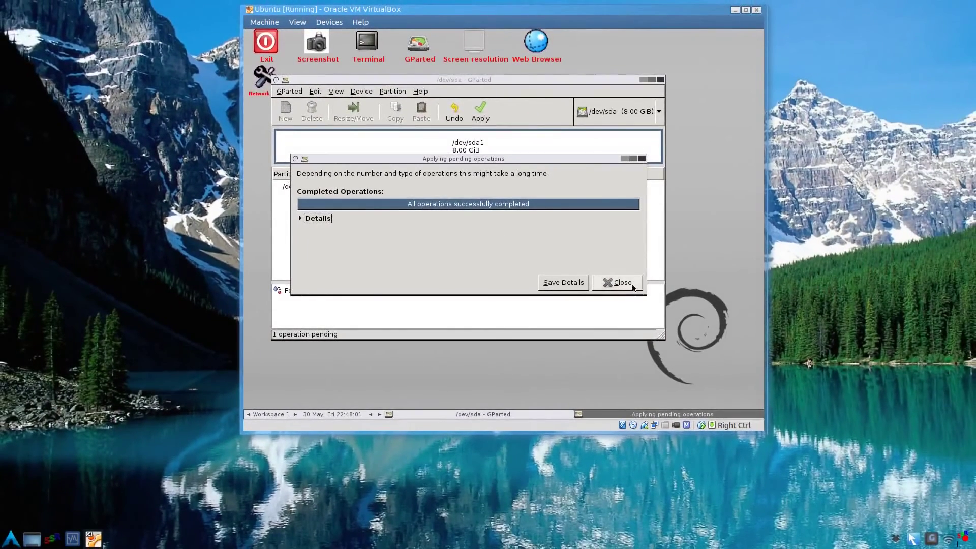
click(686, 306)
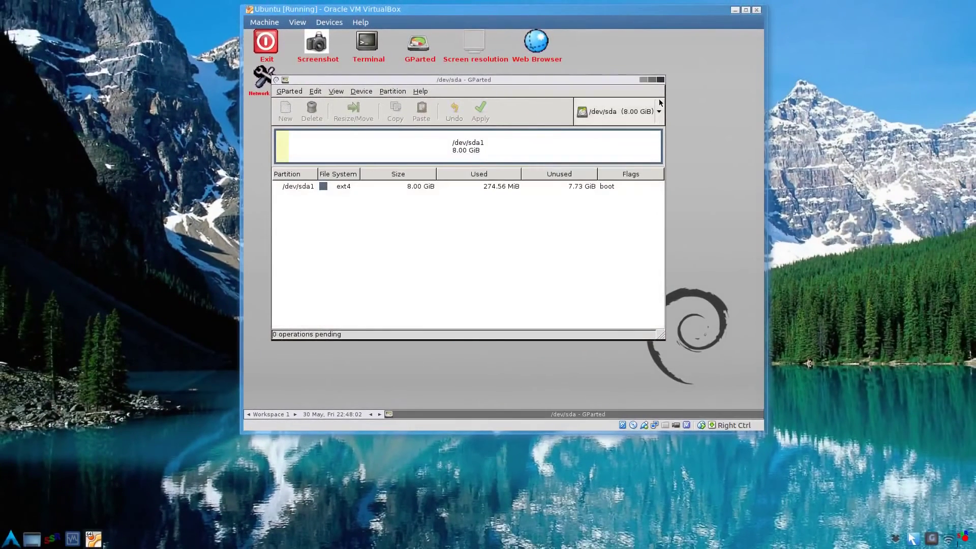
click(660, 80)
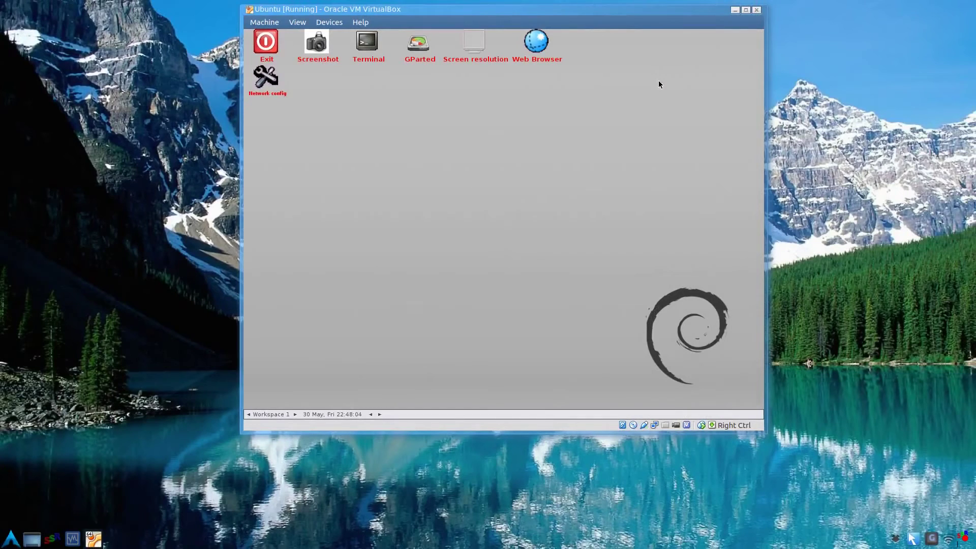
Reboot the live system via Exit > Reboot and continue past the remove-disc prompt
click(267, 48)
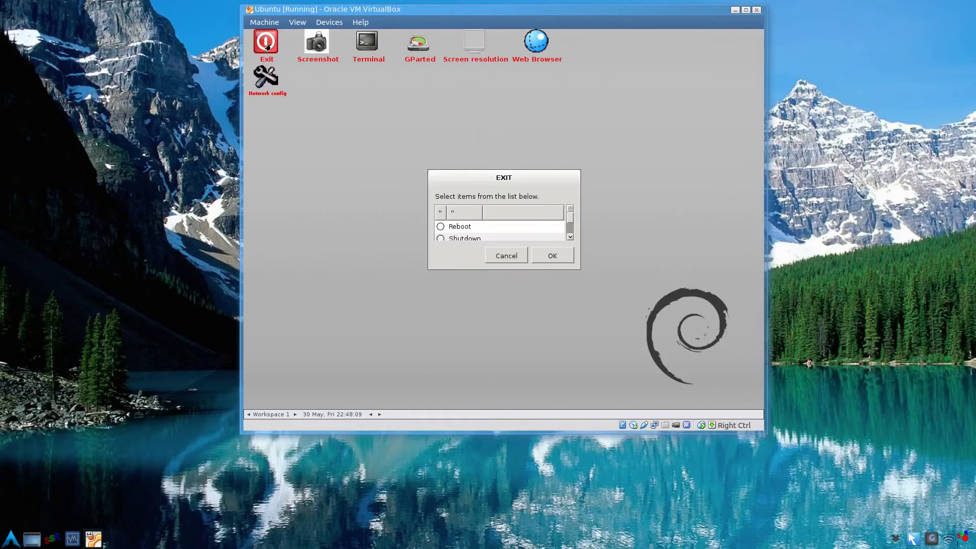
click(440, 226)
click(553, 256)
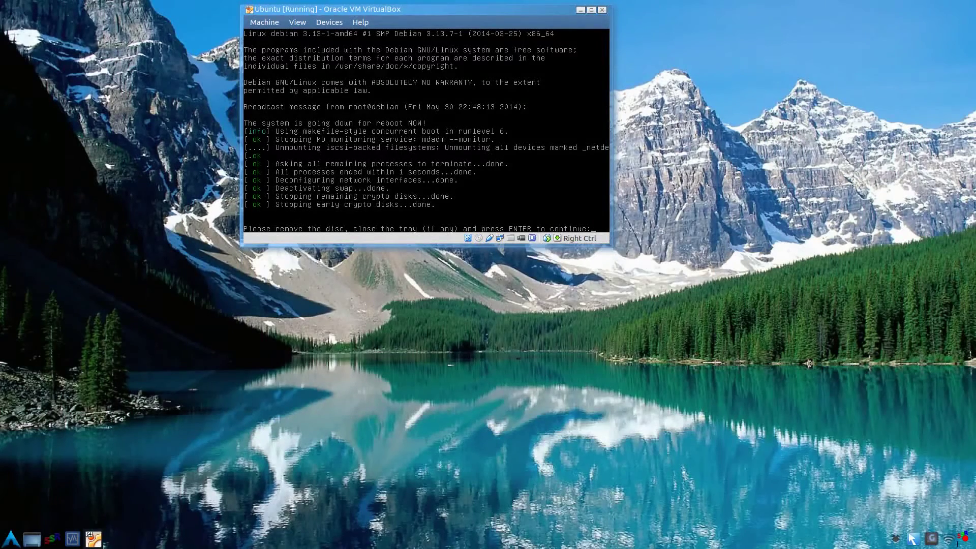
key(Return)
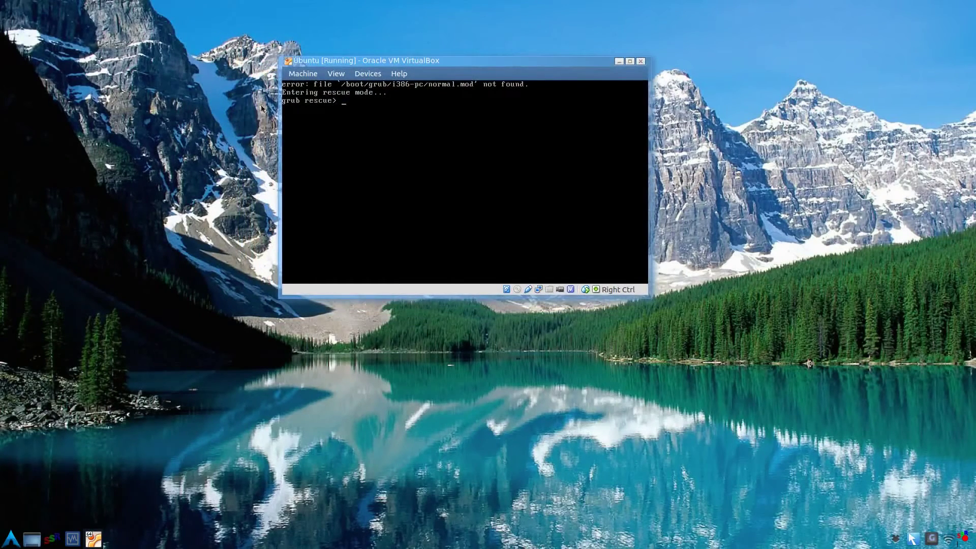
Load clonezilla-live-2.2.3-10-amd64.iso into the VM's optical drive and request a machine reset
click(316, 79)
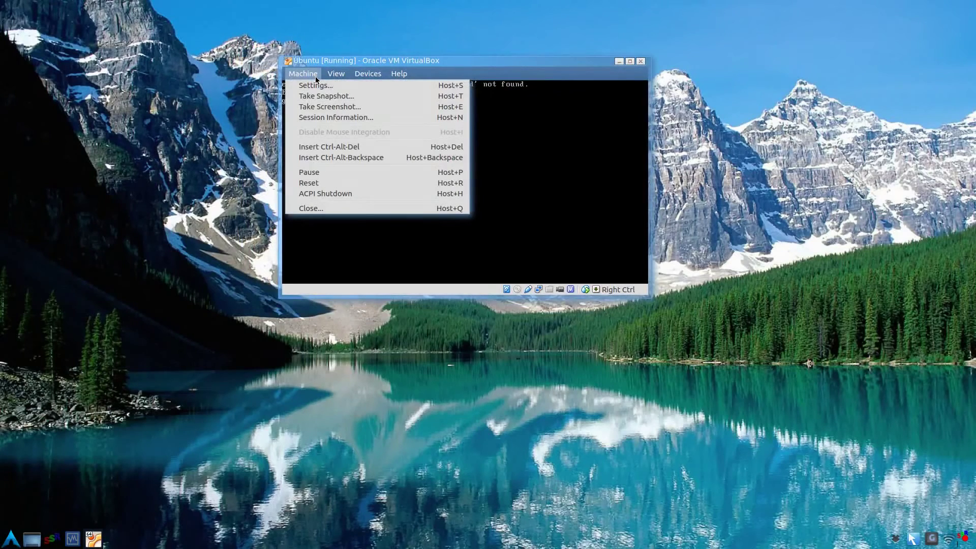
click(316, 79)
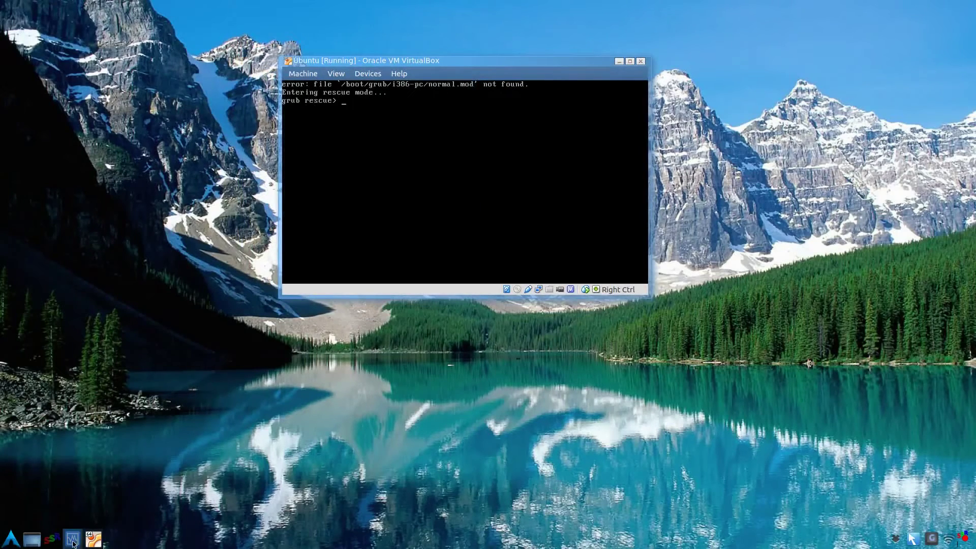
click(73, 538)
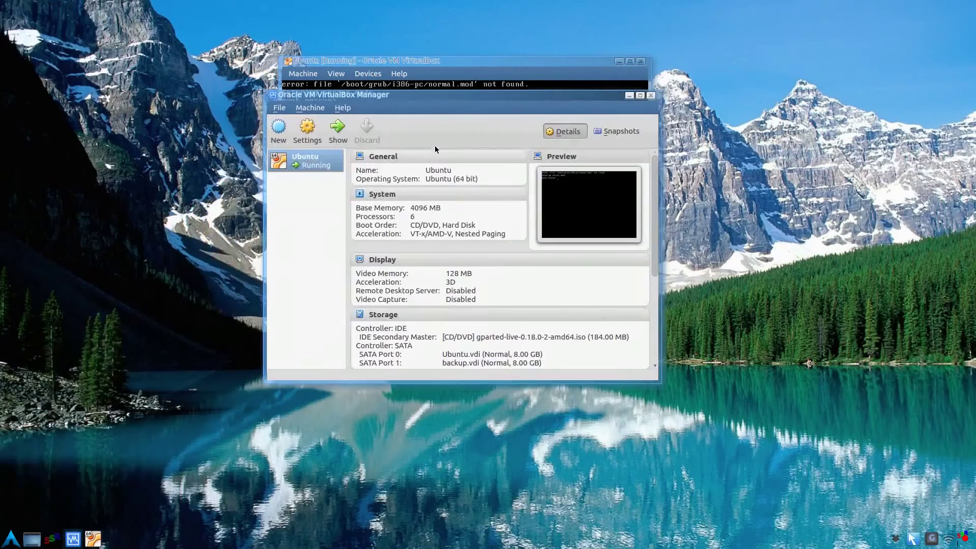
click(308, 142)
click(329, 188)
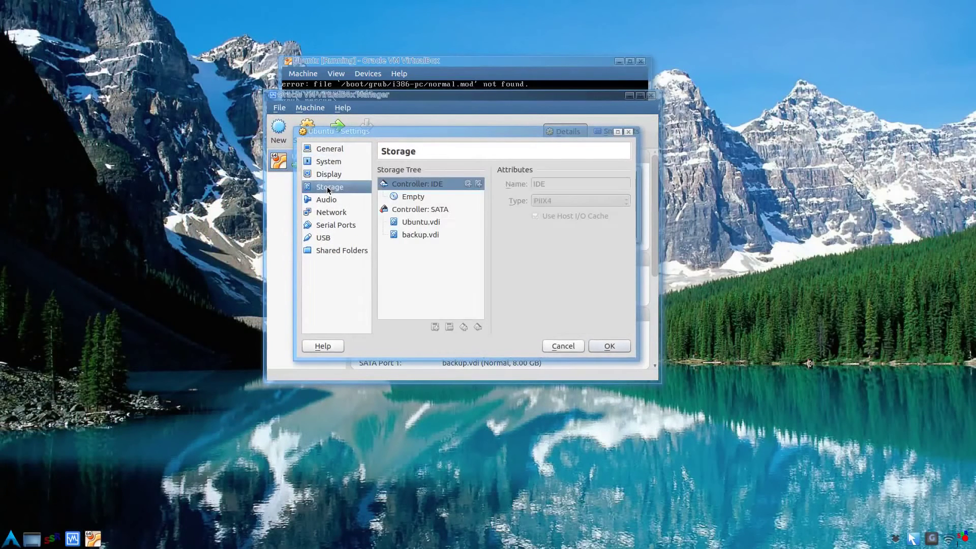
click(415, 198)
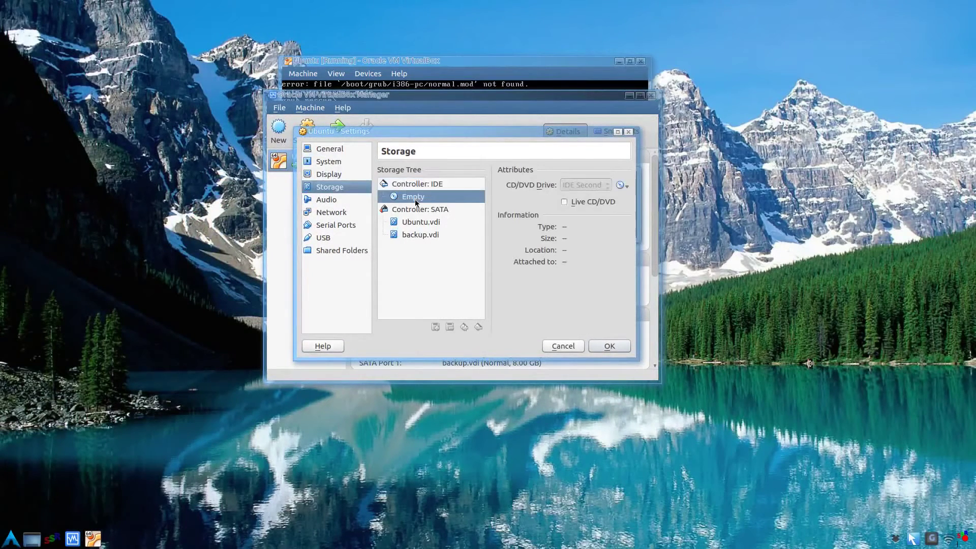
click(623, 187)
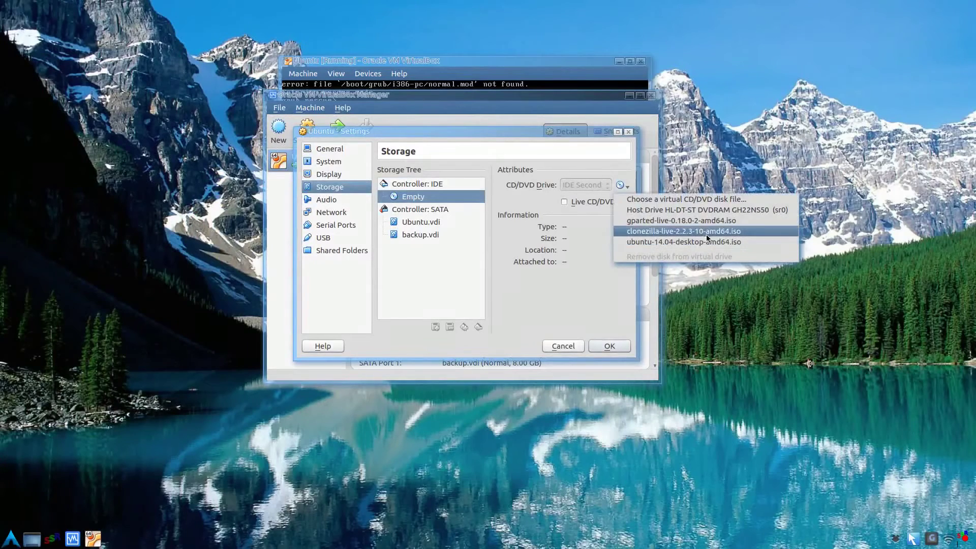
click(705, 232)
click(612, 346)
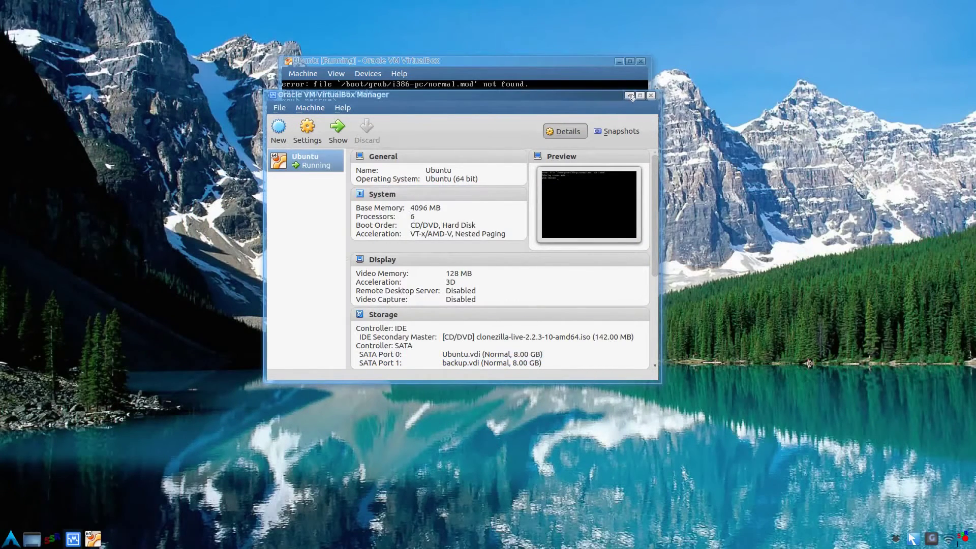
click(300, 73)
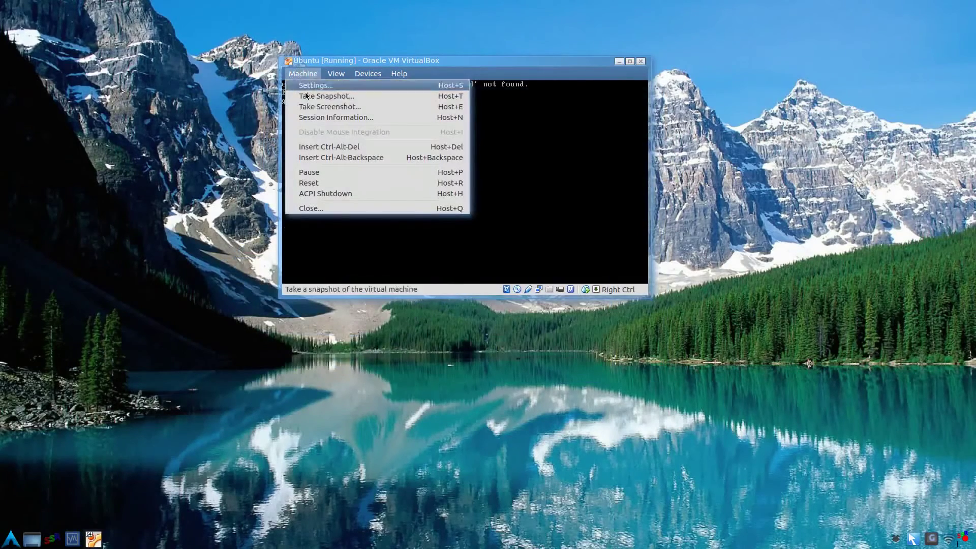
click(323, 181)
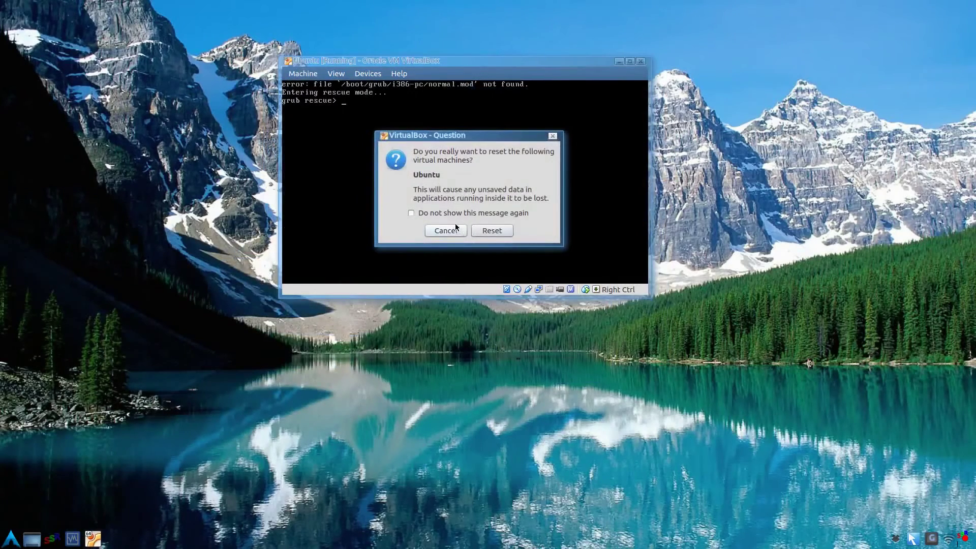
Confirm the reset and boot Clonezilla live with default settings, English and default keymap
click(478, 233)
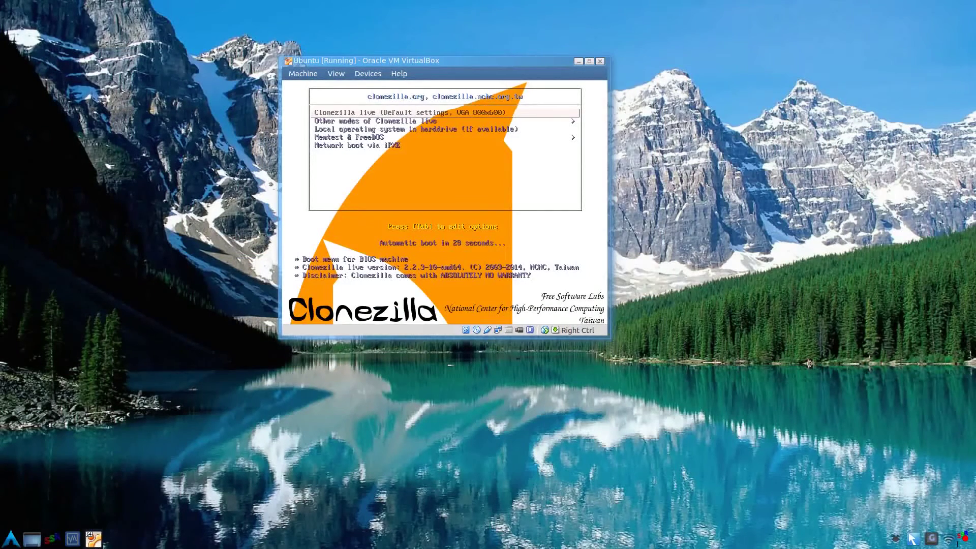
key(Up)
key(Return)
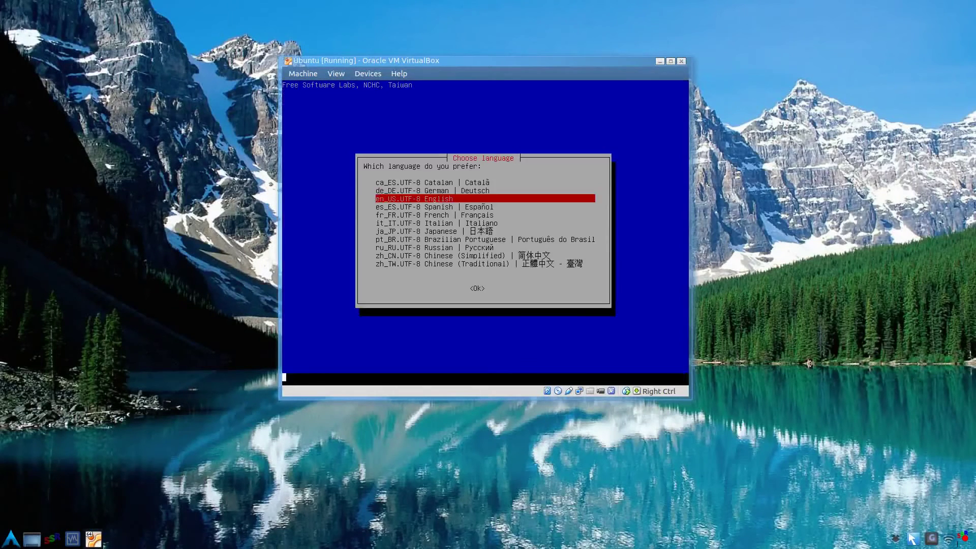
key(Return)
key(Return)
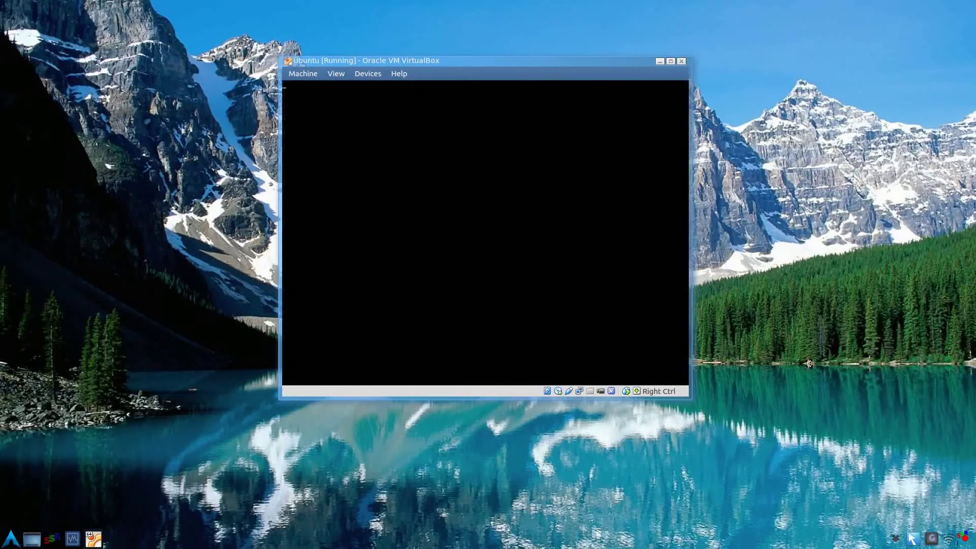
Start Clonezilla in device-image mode on a local device and highlight sdb1
key(Return)
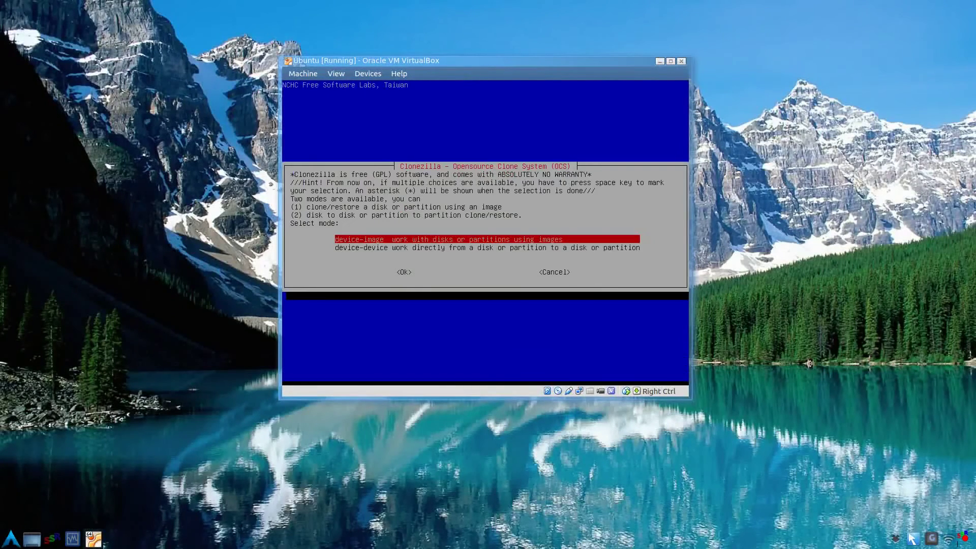
key(Return)
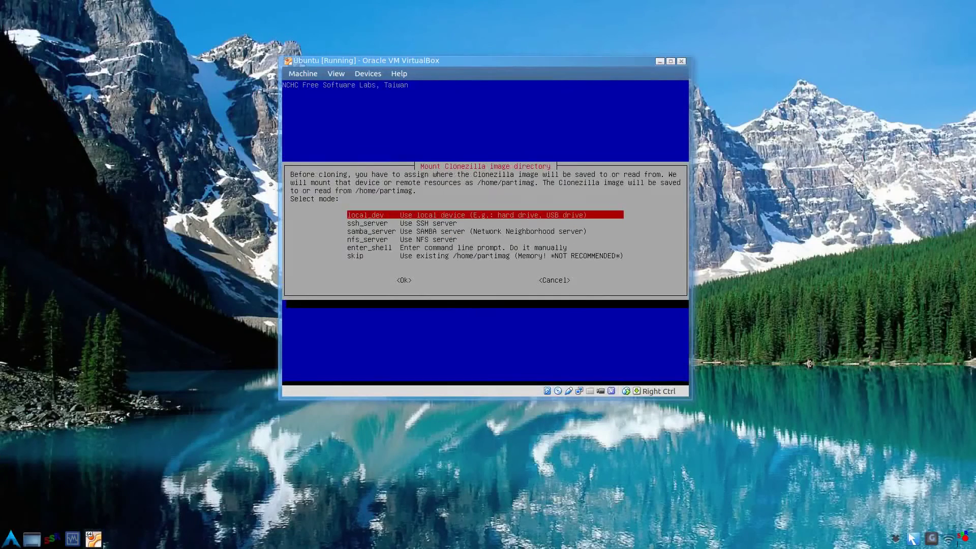
key(Return)
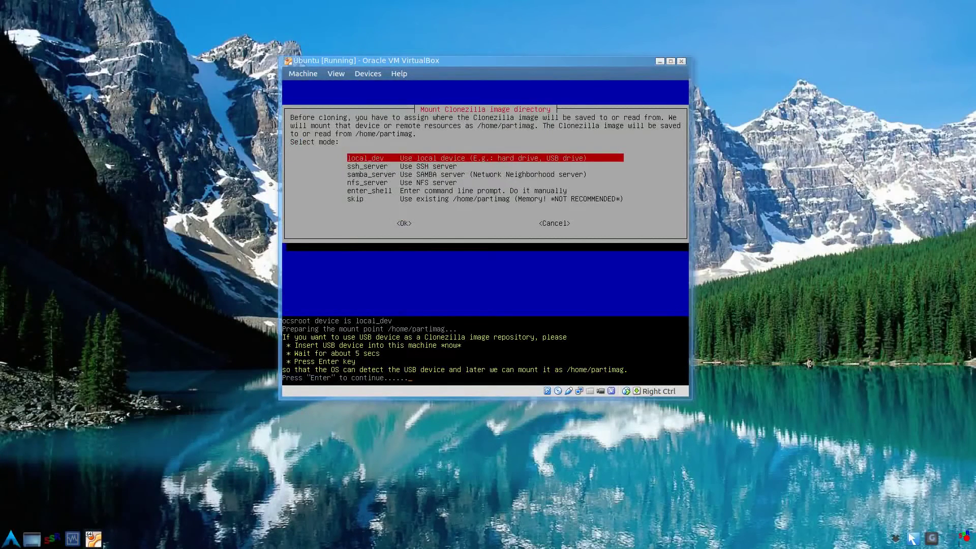
key(Return)
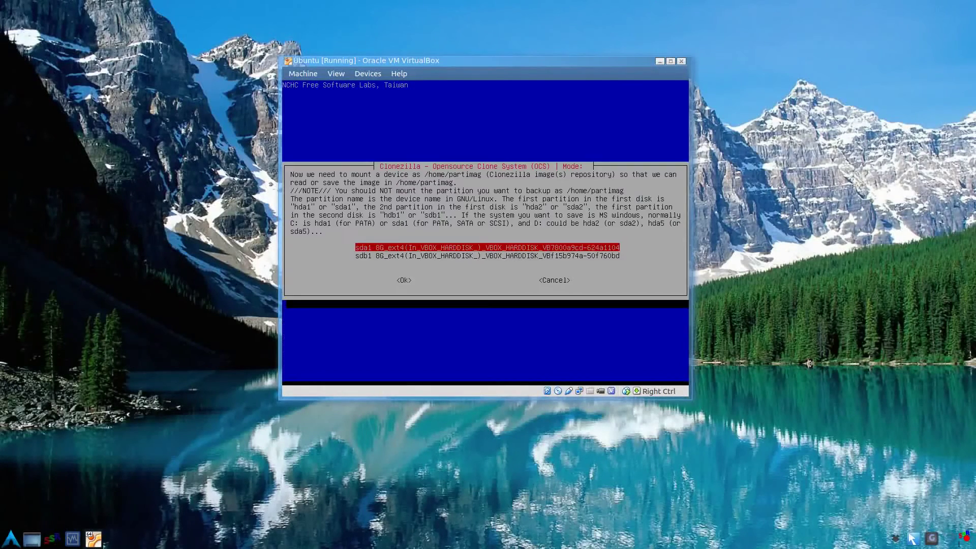
key(Down)
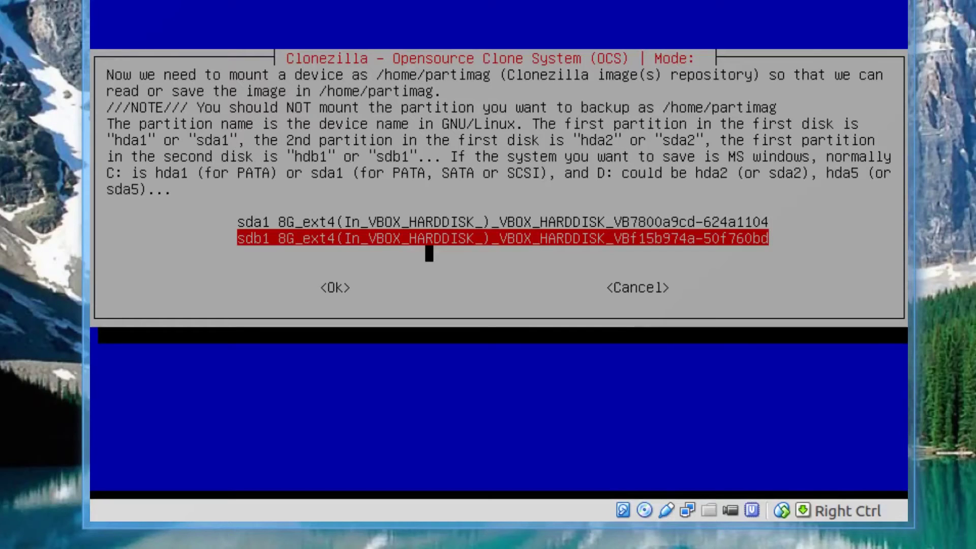
Use sdb1 as the image repository, accepting the directory and disk usage listing
key(Return)
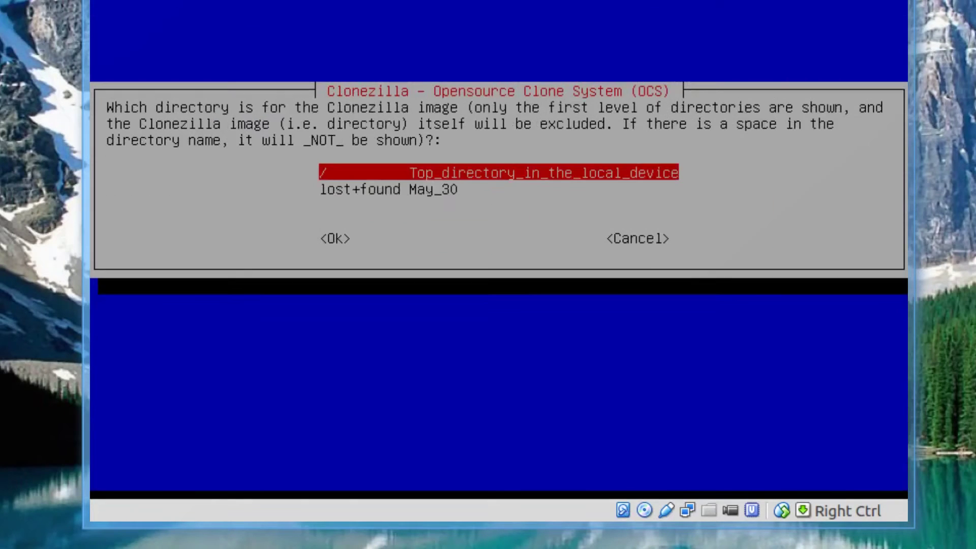
key(Return)
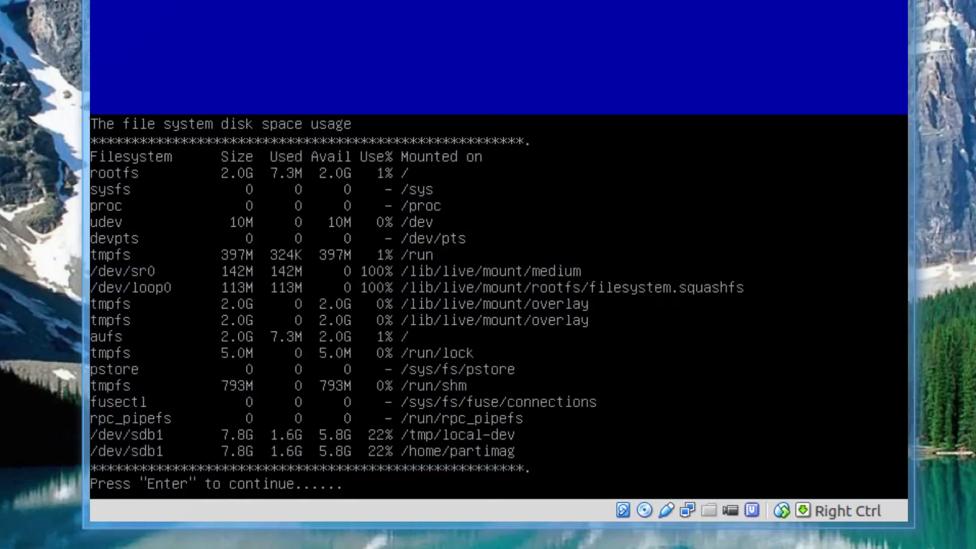
key(Return)
Switch to Expert mode and choose restoredisk as the mode
key(Down)
key(Return)
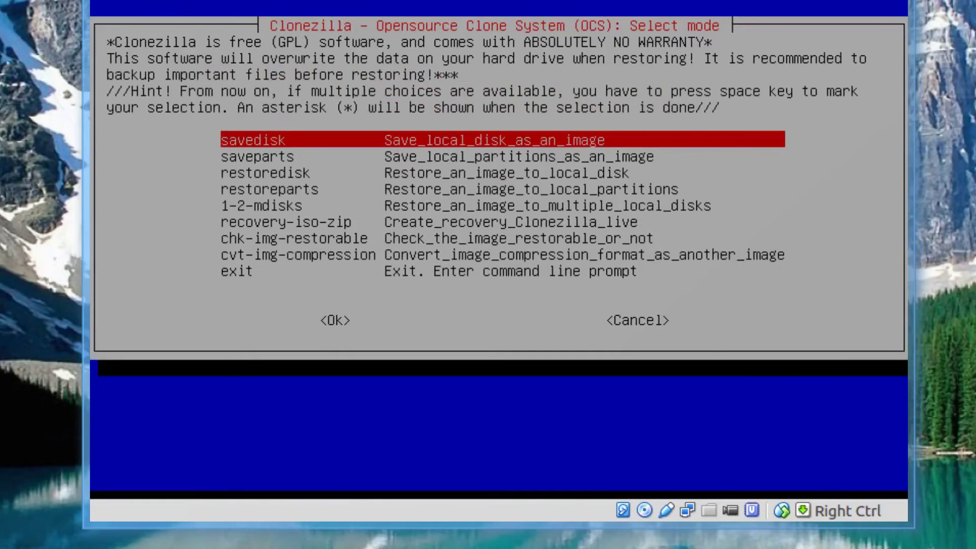
key(Down)
key(Down)
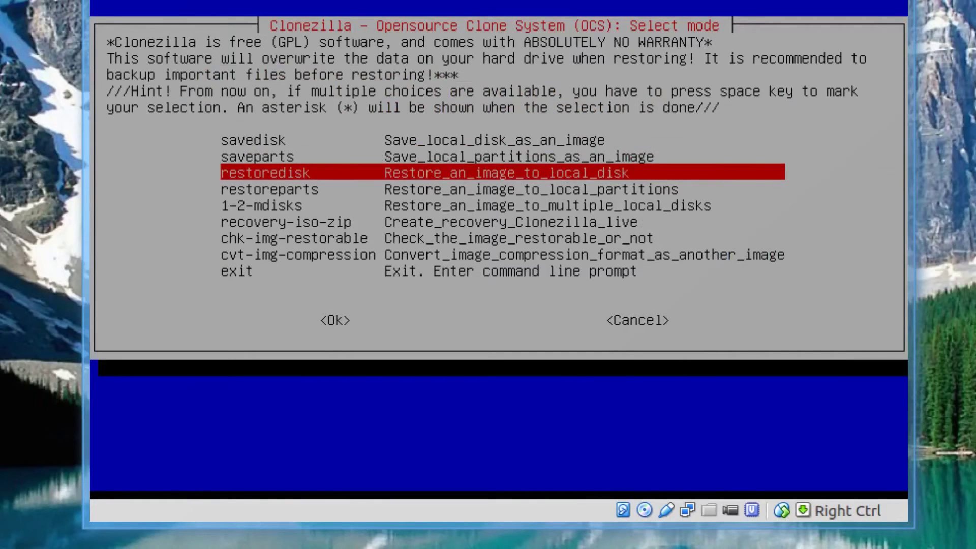
key(Down)
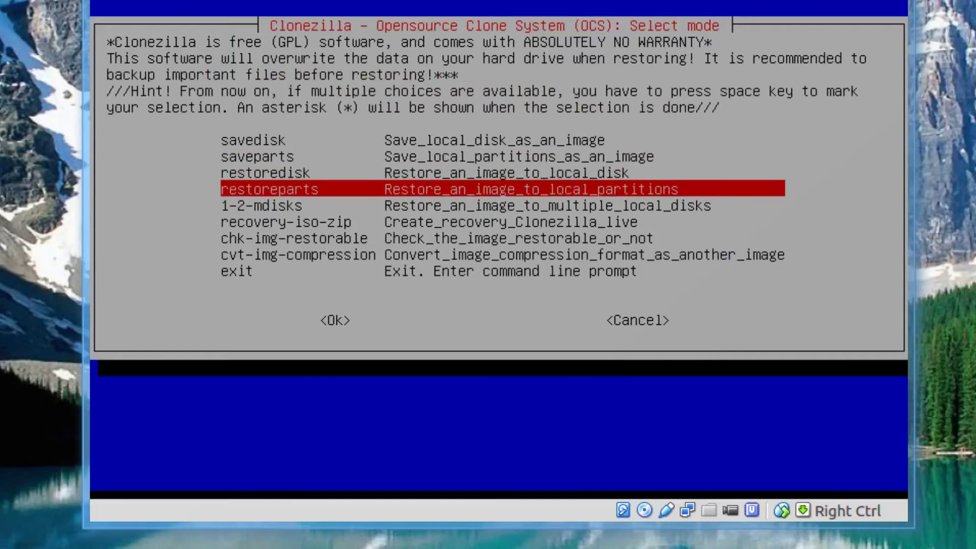
key(Up)
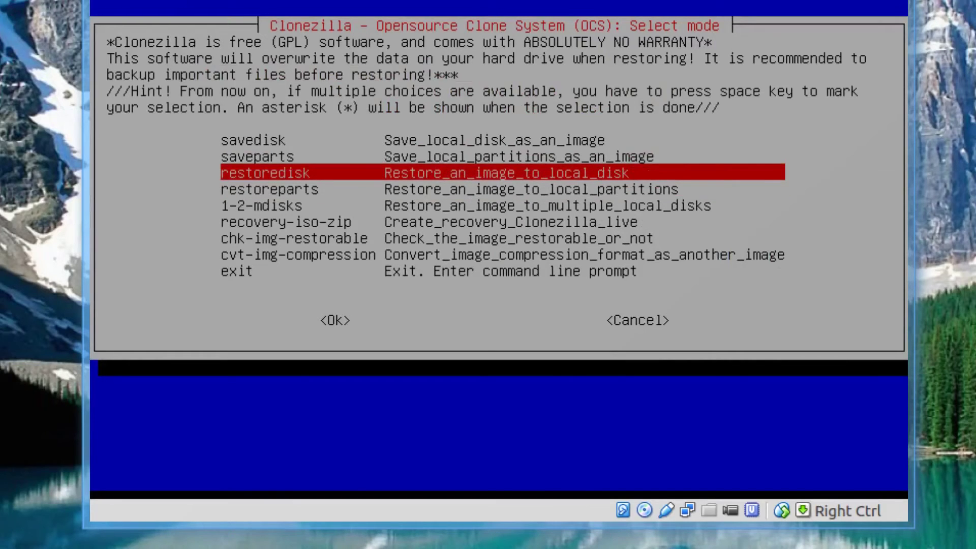
key(Return)
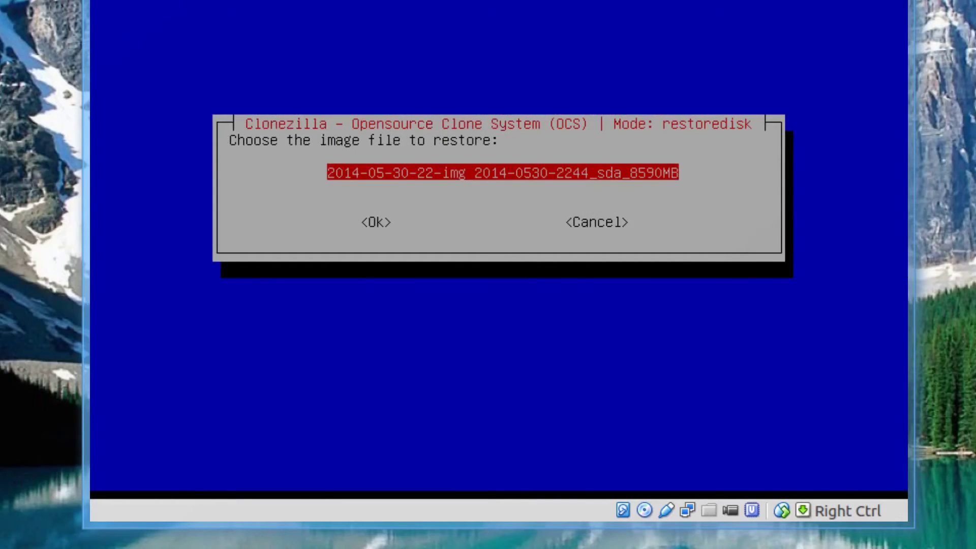
key(Return)
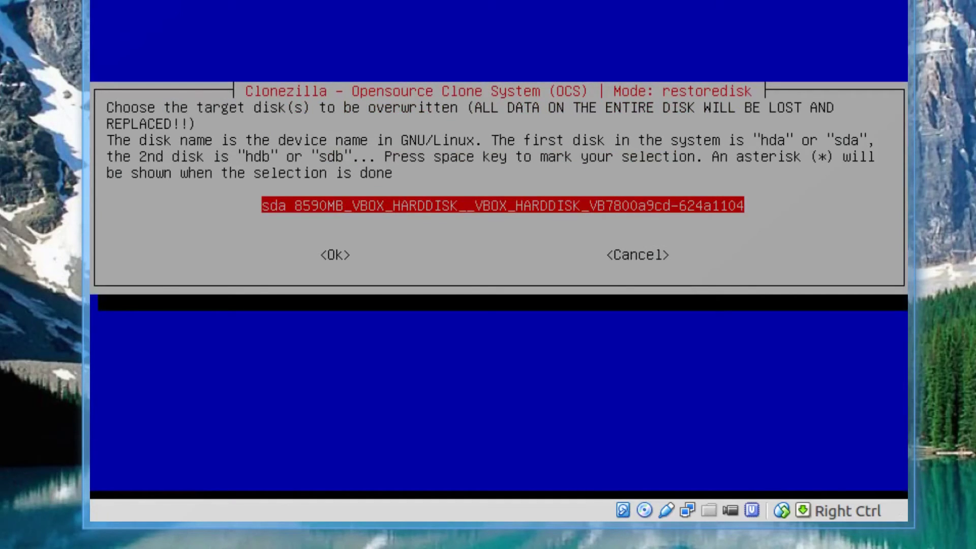
key(Return)
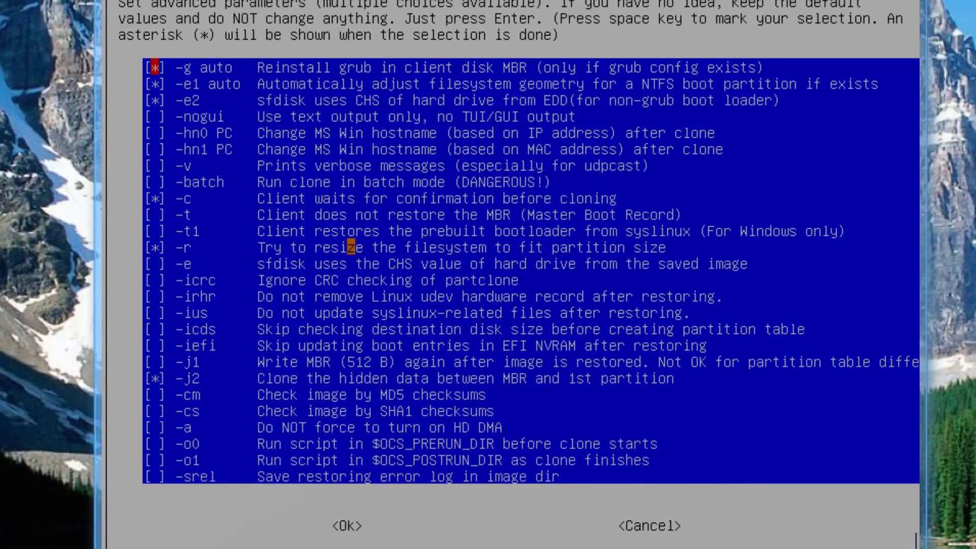
Unmark -e1 auto, -e2 and -c in the advanced restore parameters and accept them
key(Down)
key(space)
key(Down)
key(space)
key(Down)
key(Down)
key(Down)
key(Down)
key(Down)
key(Down)
key(space)
key(Down)
key(Down)
key(Down)
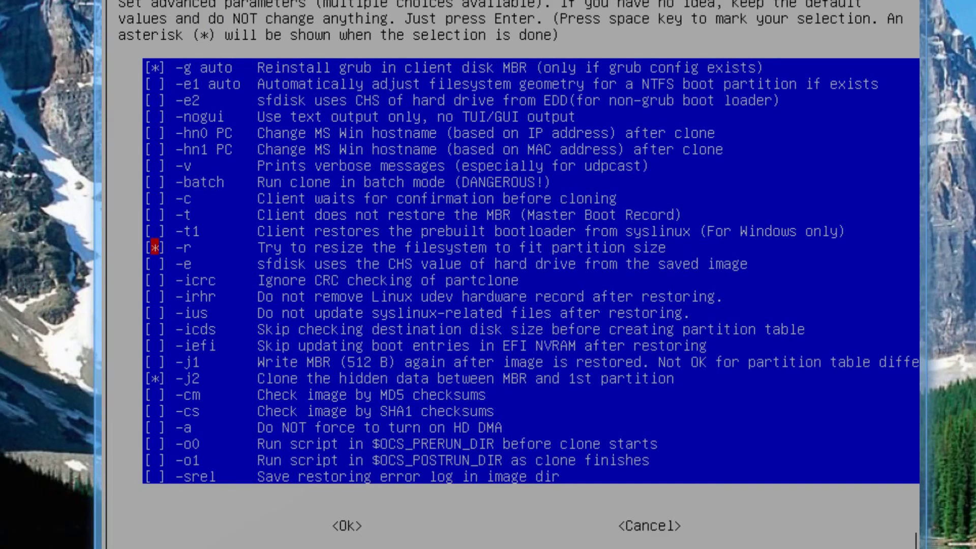
key(Down)
key(Down)
key(Down)
key(Down)
key(Down)
key(Down)
key(Down)
key(Down)
key(Down)
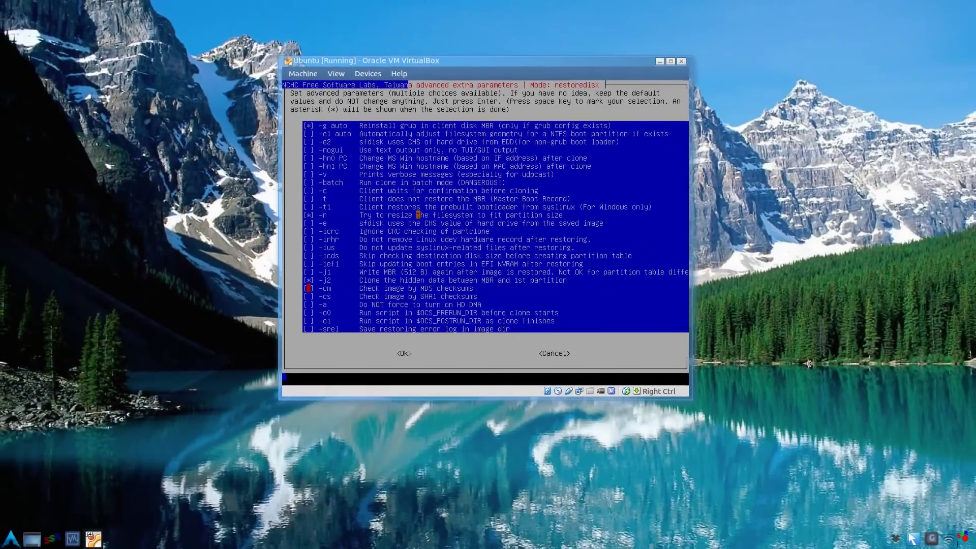
key(Return)
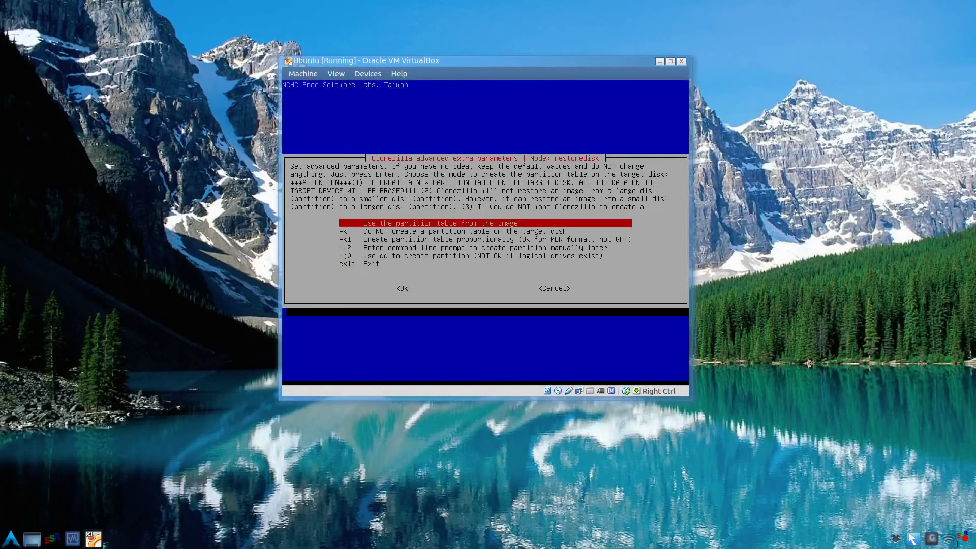
key(Return)
key(Return)
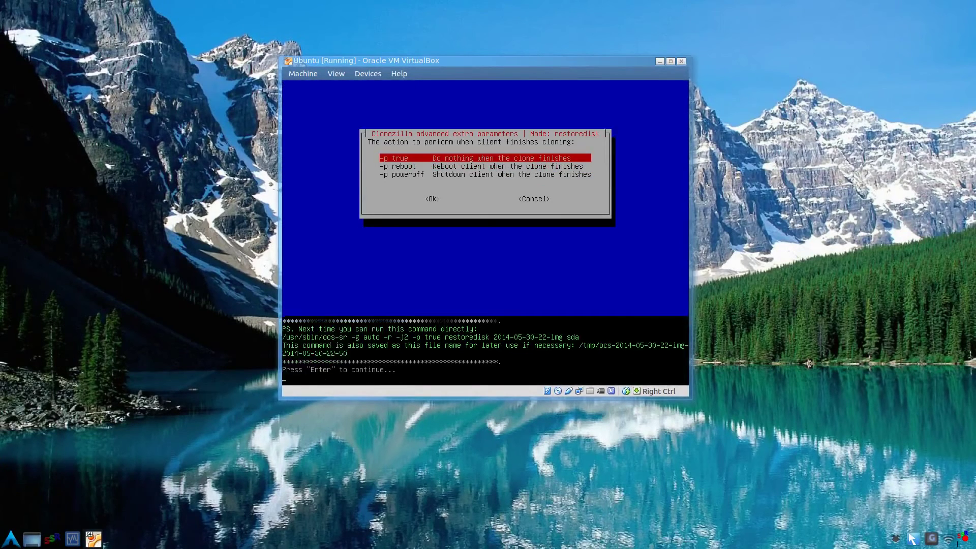
key(Return)
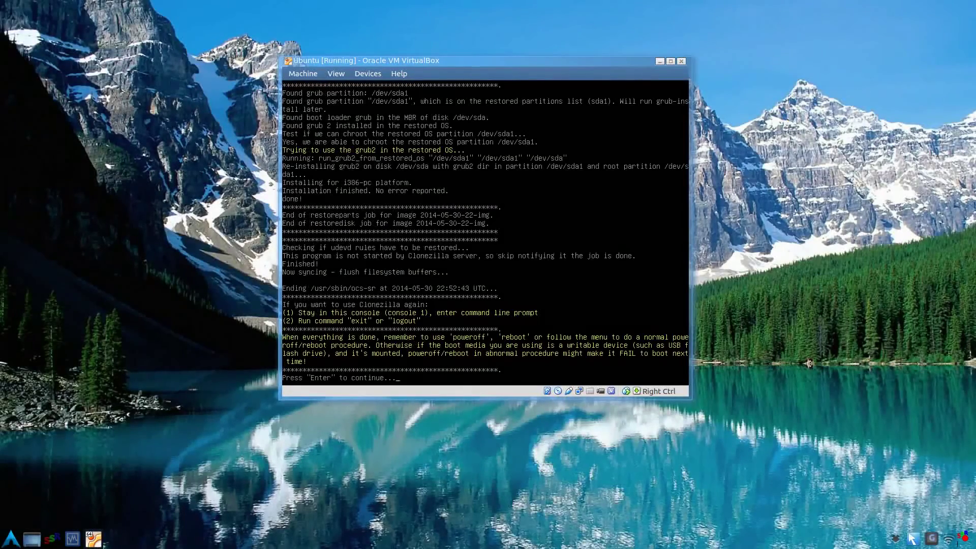
Choose reboot after the restore and confirm the disc is removed so the VM restarts
key(Return)
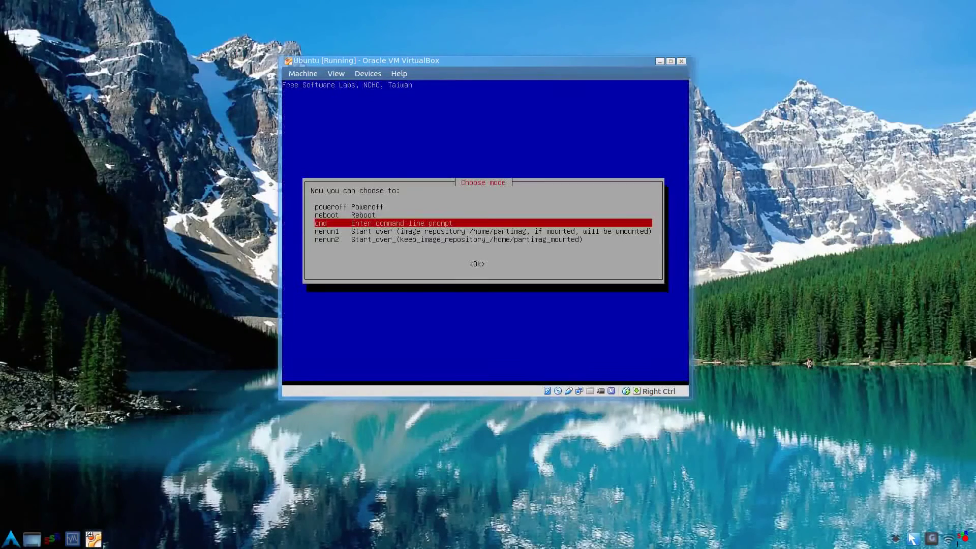
key(Up)
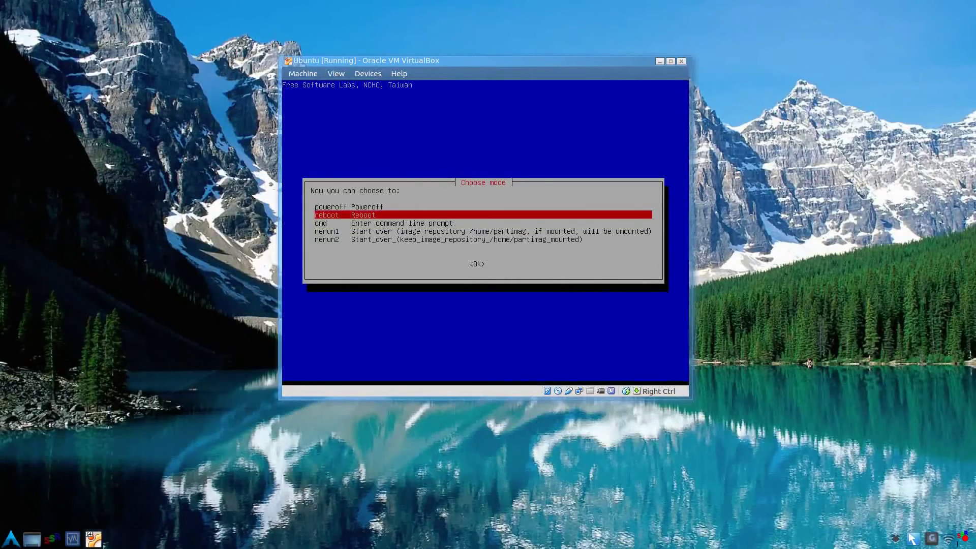
key(Return)
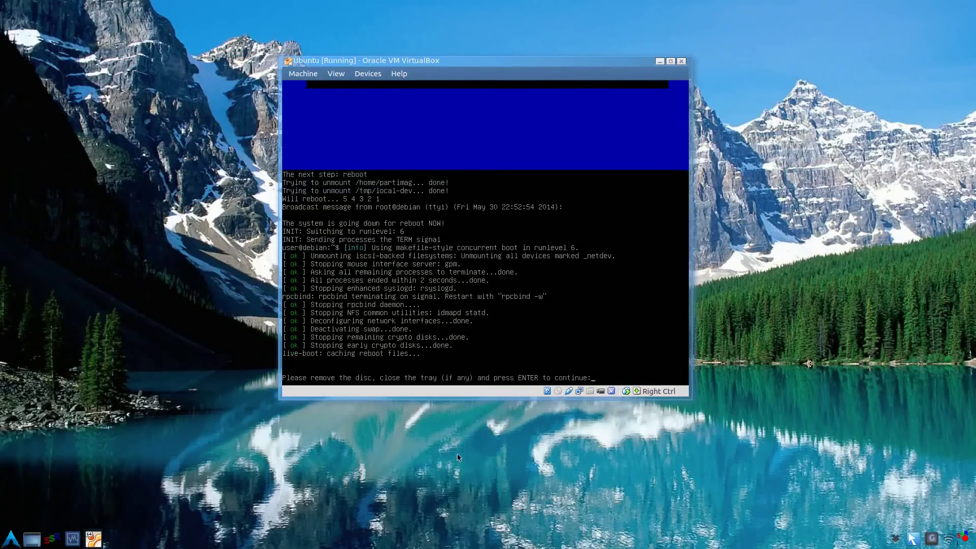
key(Return)
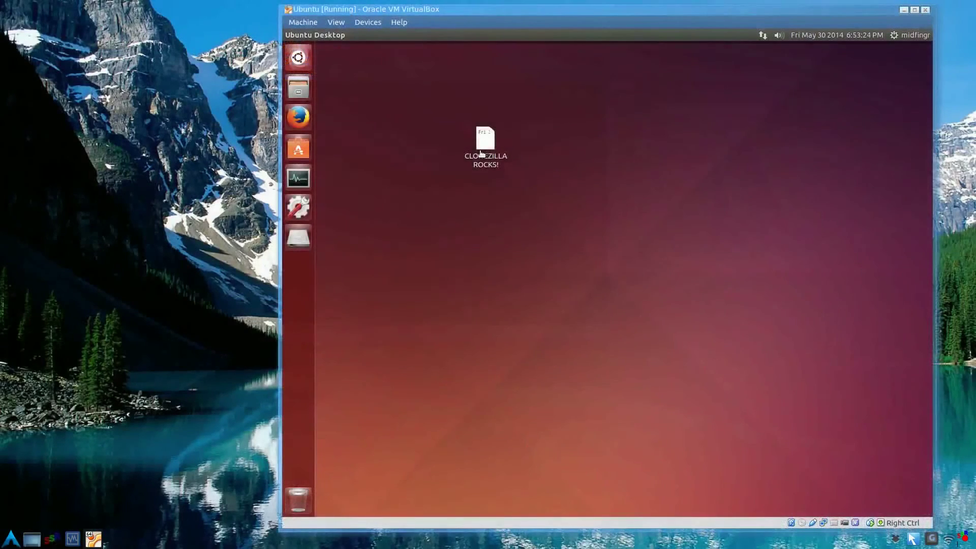
Open the CLONEZILLA ROCKS! desktop file in gedit to see the 06:39:15 PM date stamp
double_click(482, 154)
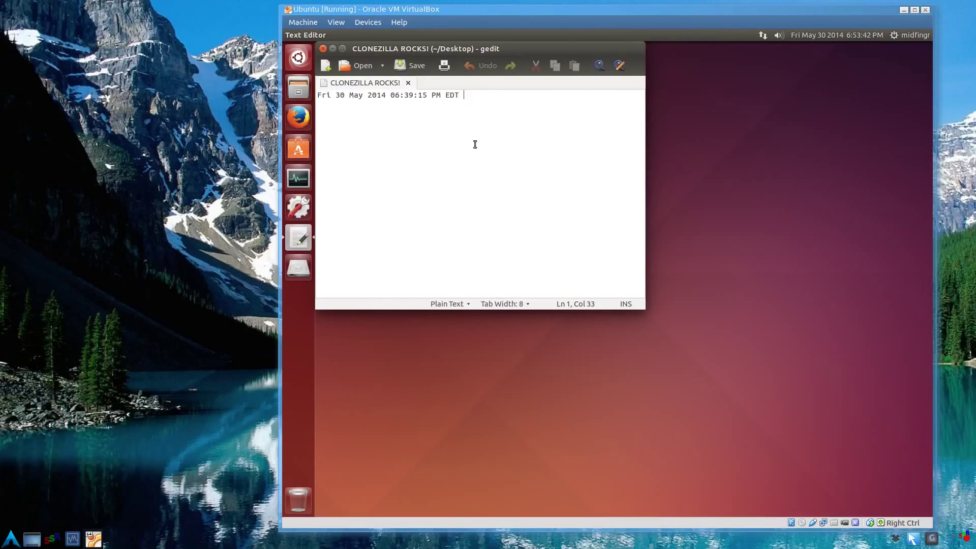
Close gedit and browse the 8.6 GB Volume in Files
click(324, 49)
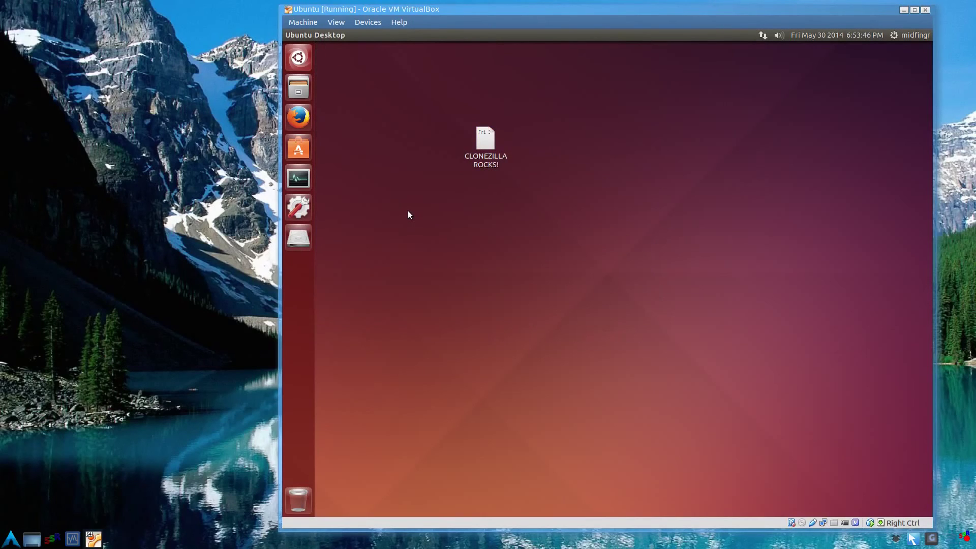
click(298, 87)
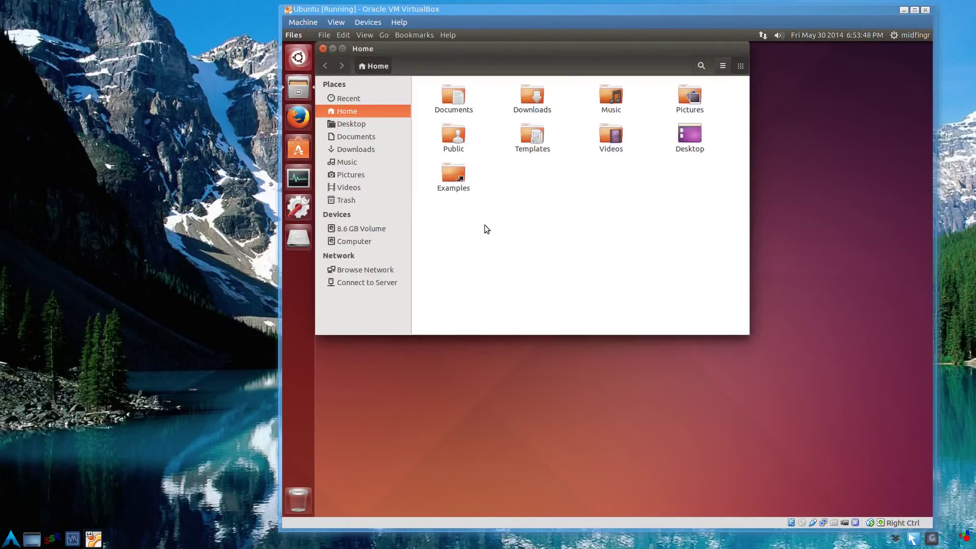
click(377, 229)
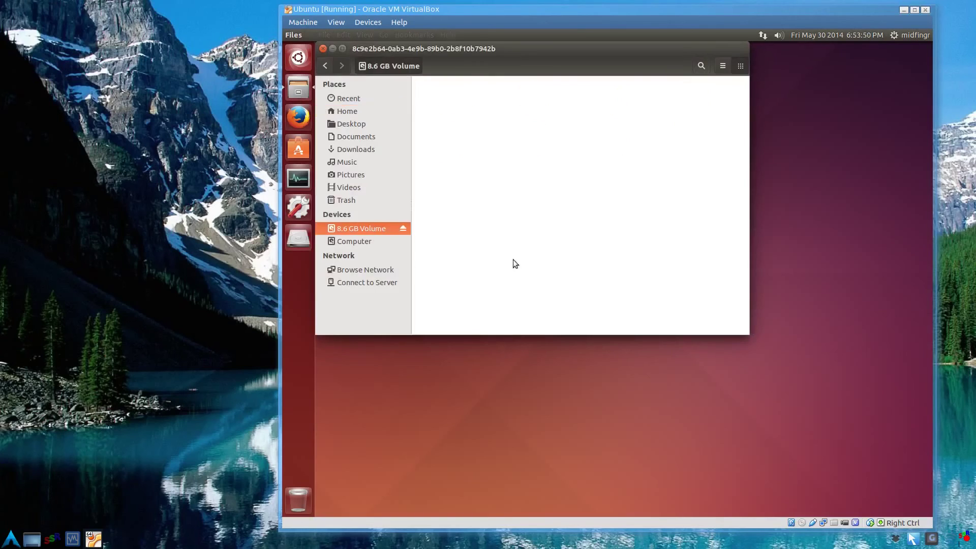
right_click(449, 106)
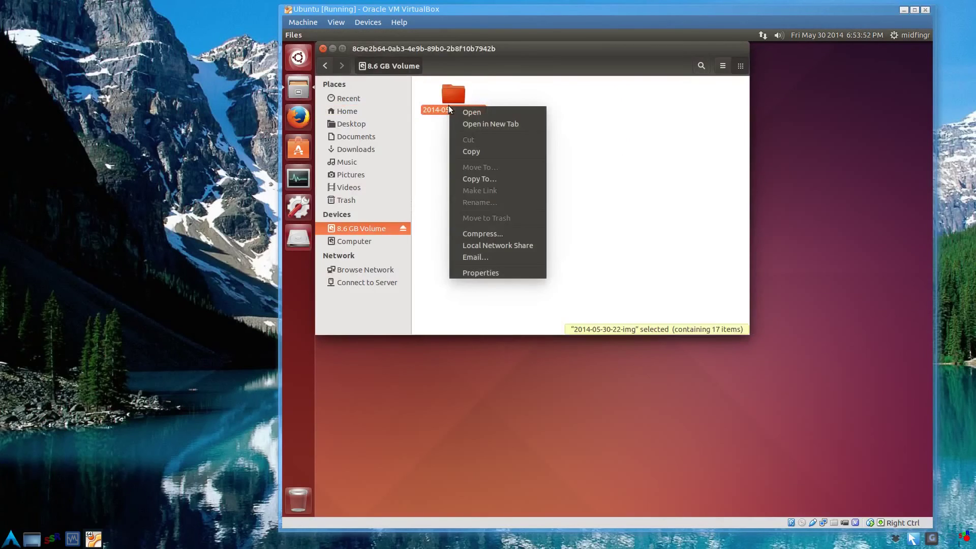
click(611, 198)
right_click(456, 118)
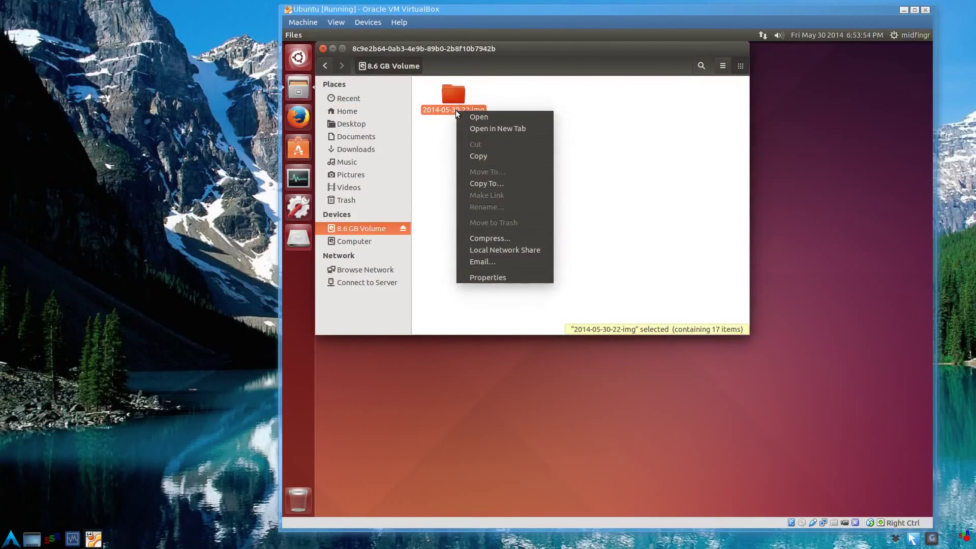
click(515, 277)
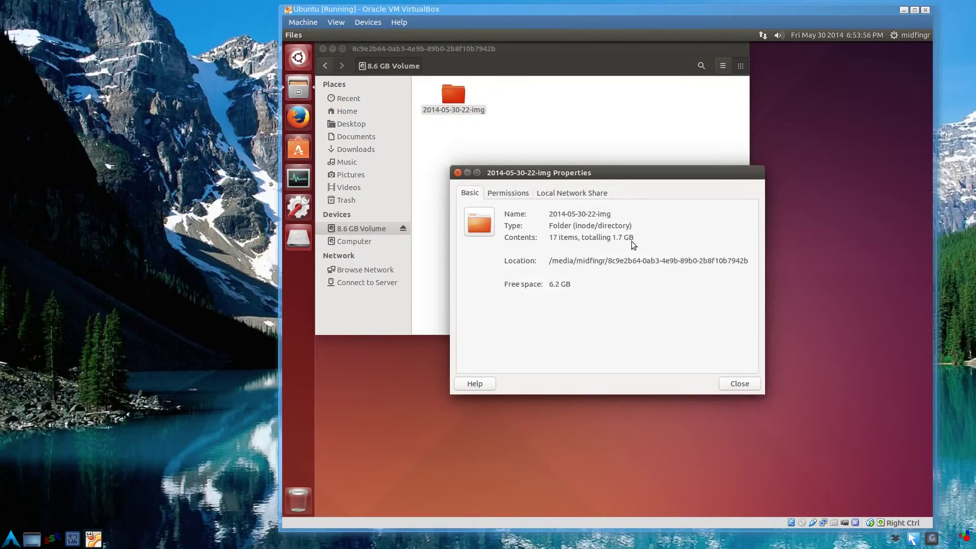
click(751, 388)
click(594, 260)
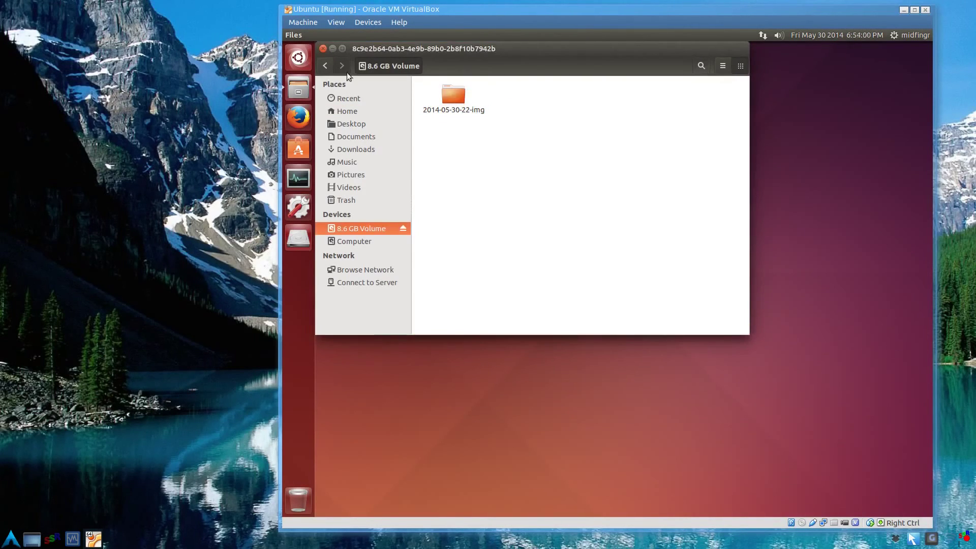
Close Files, unmount the 8.6 GB Volume, and move the VirtualBox window left
click(323, 49)
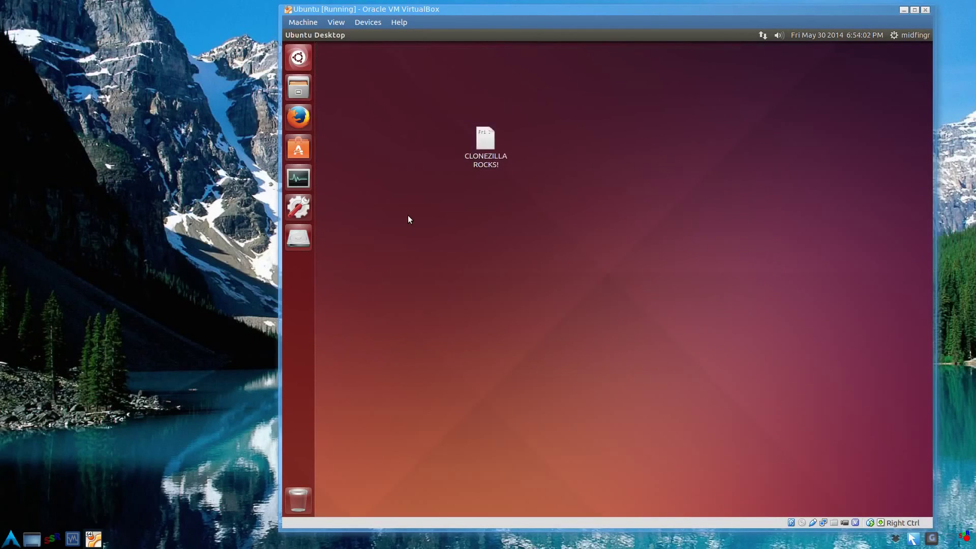
right_click(296, 242)
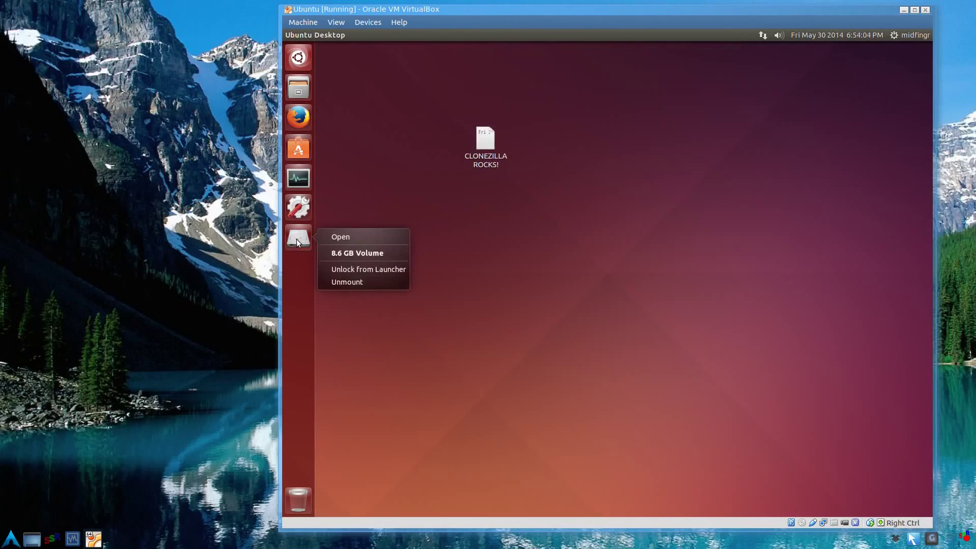
click(332, 284)
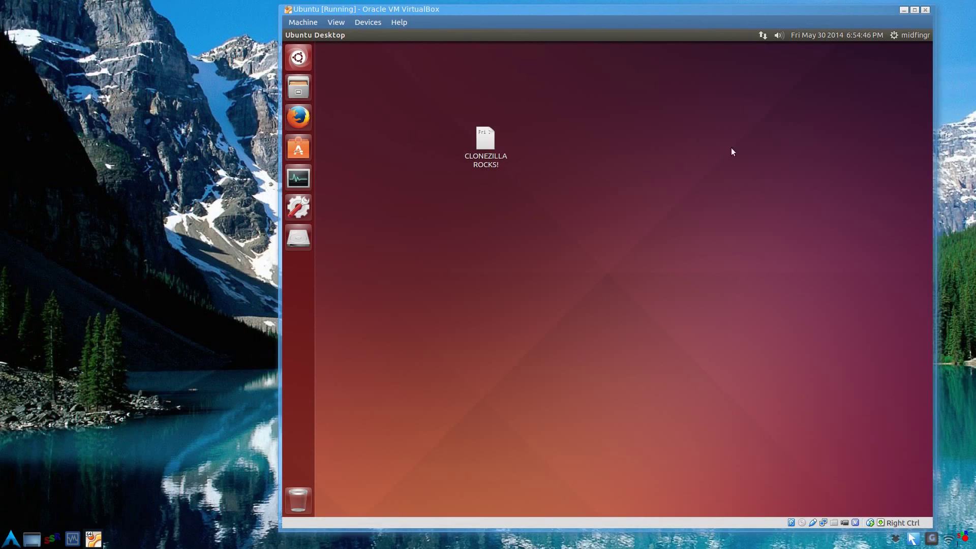
drag(654, 16, 561, 16)
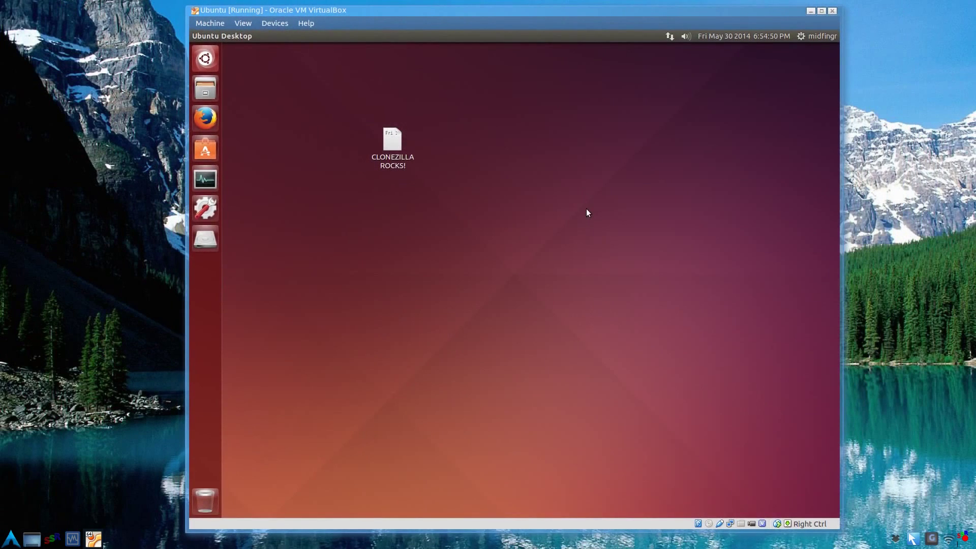